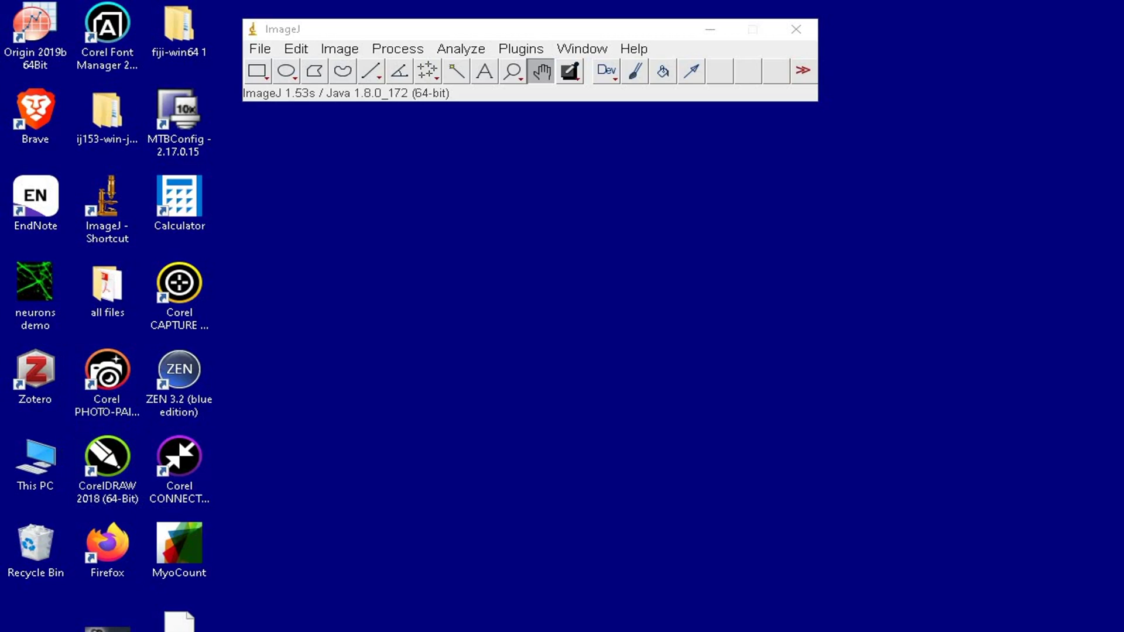
Load neurons demo.jpg into ImageJ and convert it to 8-bit grayscale.
{"action": "left_click_drag", "start_coordinate": [35, 281], "coordinate": [382, 54]}
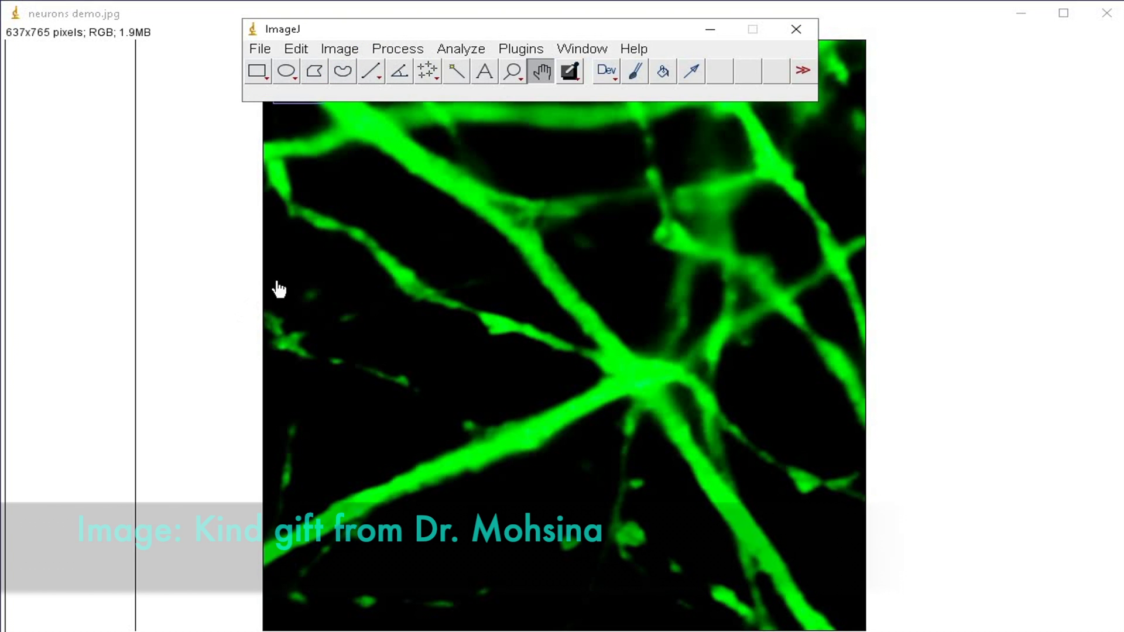
{"action": "left_click", "coordinate": [340, 49]}
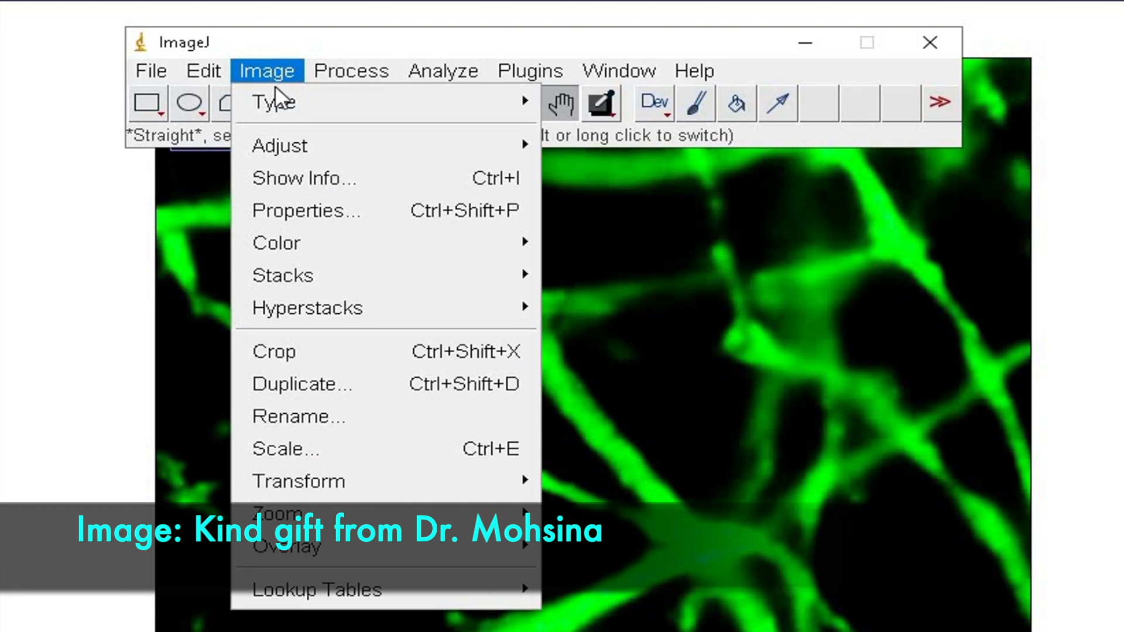
{"action": "mouse_move", "coordinate": [279, 100]}
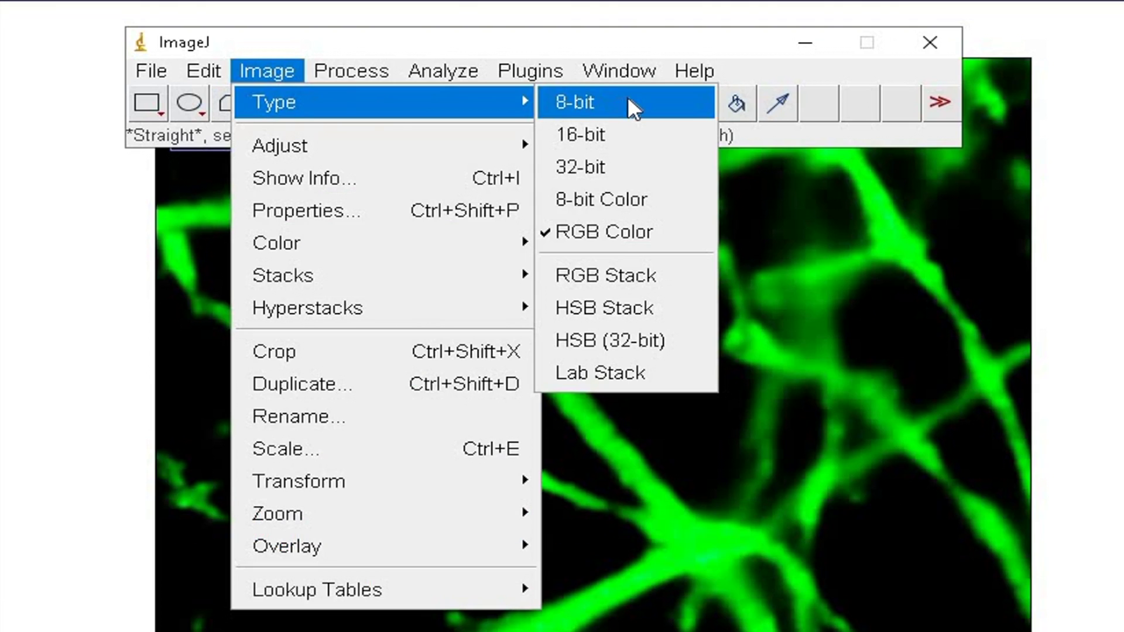
{"action": "left_click", "coordinate": [626, 104]}
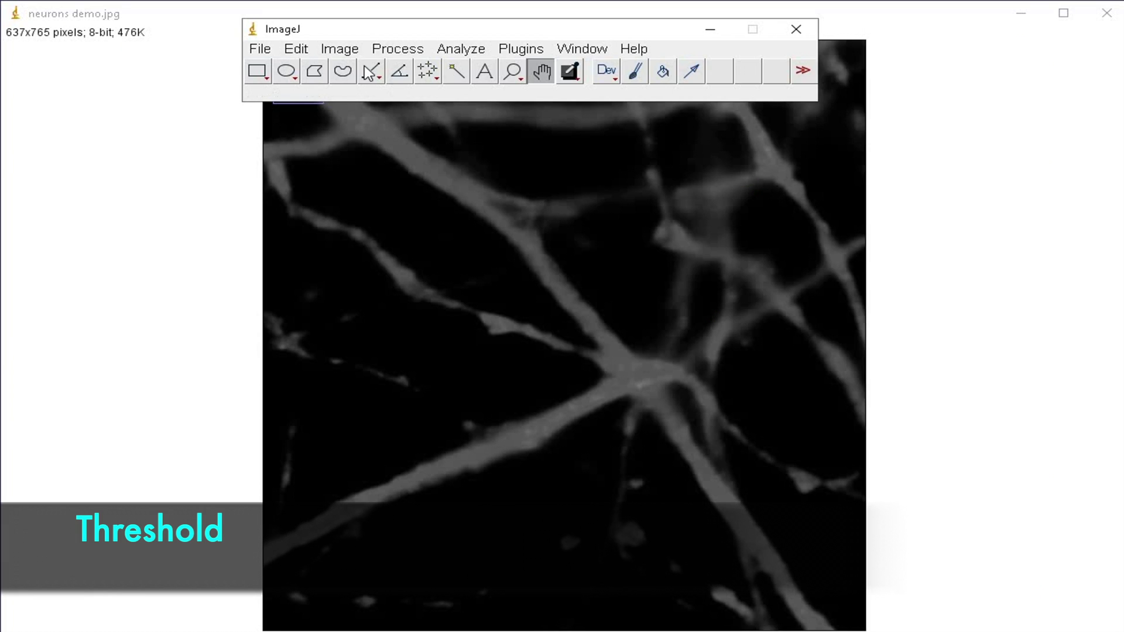
Threshold the neuron image with the Default method and Red overlay, a 15–255 range.
{"action": "left_click", "coordinate": [341, 49]}
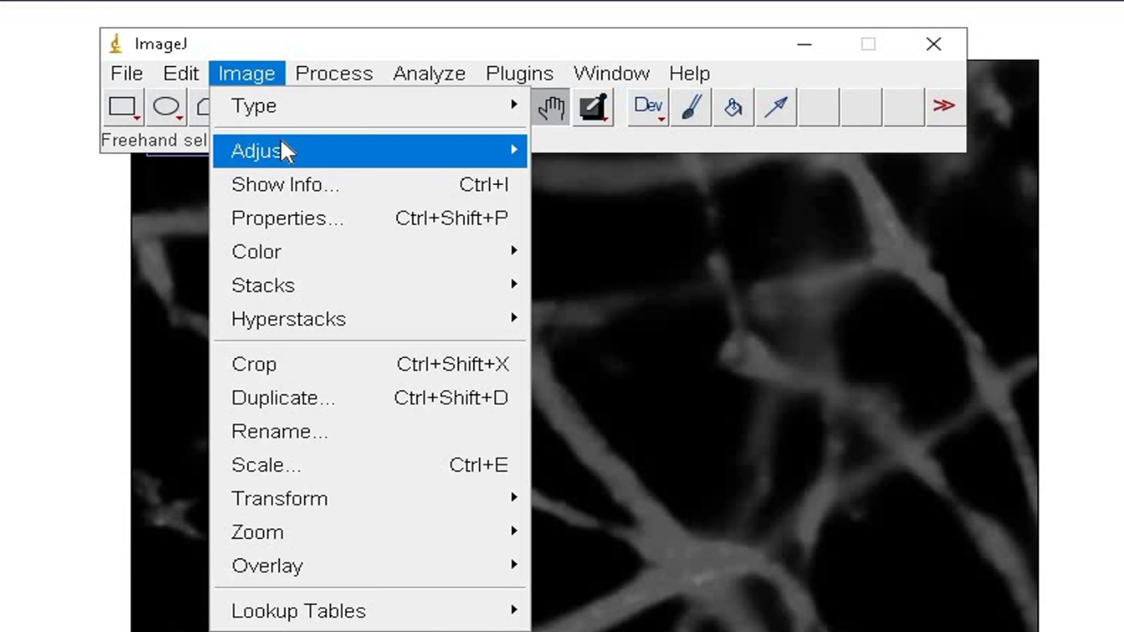
{"action": "mouse_move", "coordinate": [362, 94]}
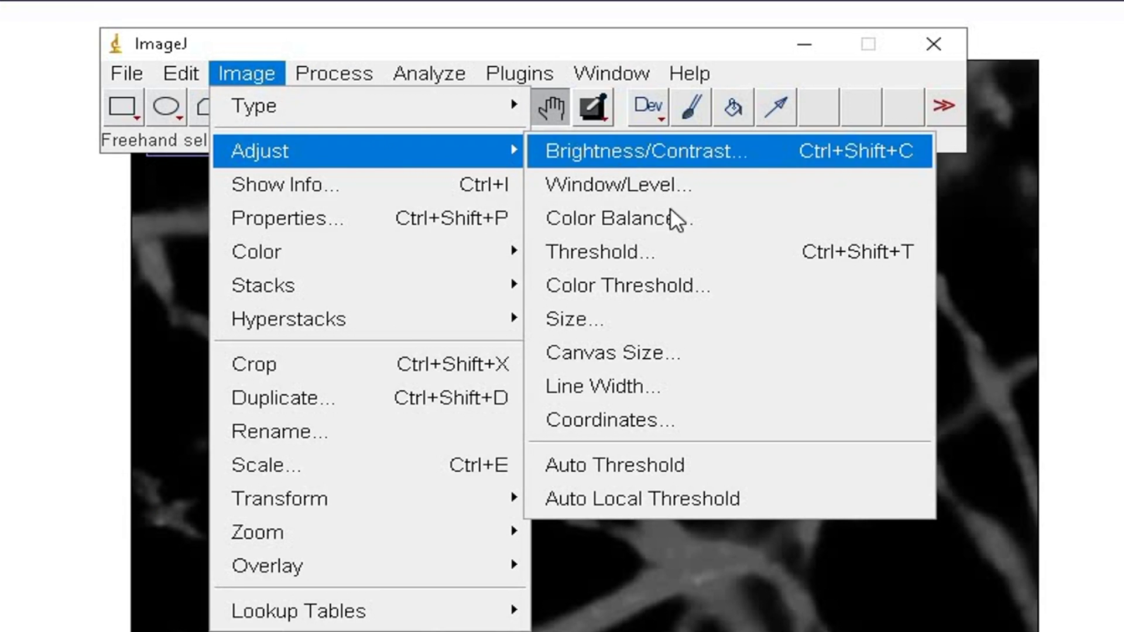
{"action": "left_click", "coordinate": [698, 255]}
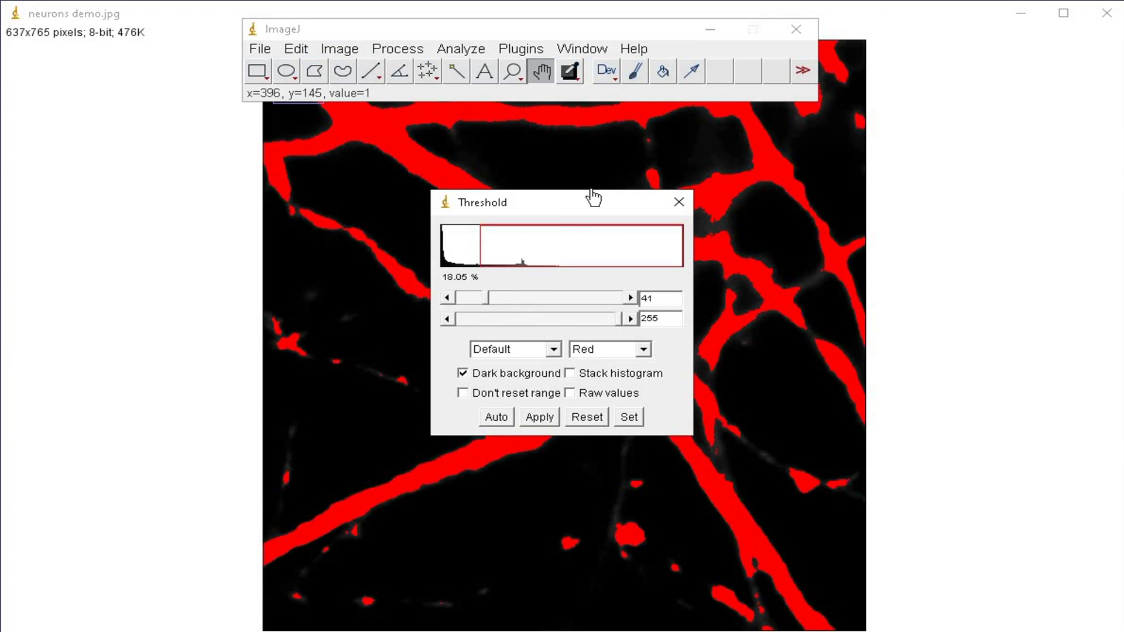
{"action": "left_click_drag", "start_coordinate": [593, 193], "coordinate": [958, 195]}
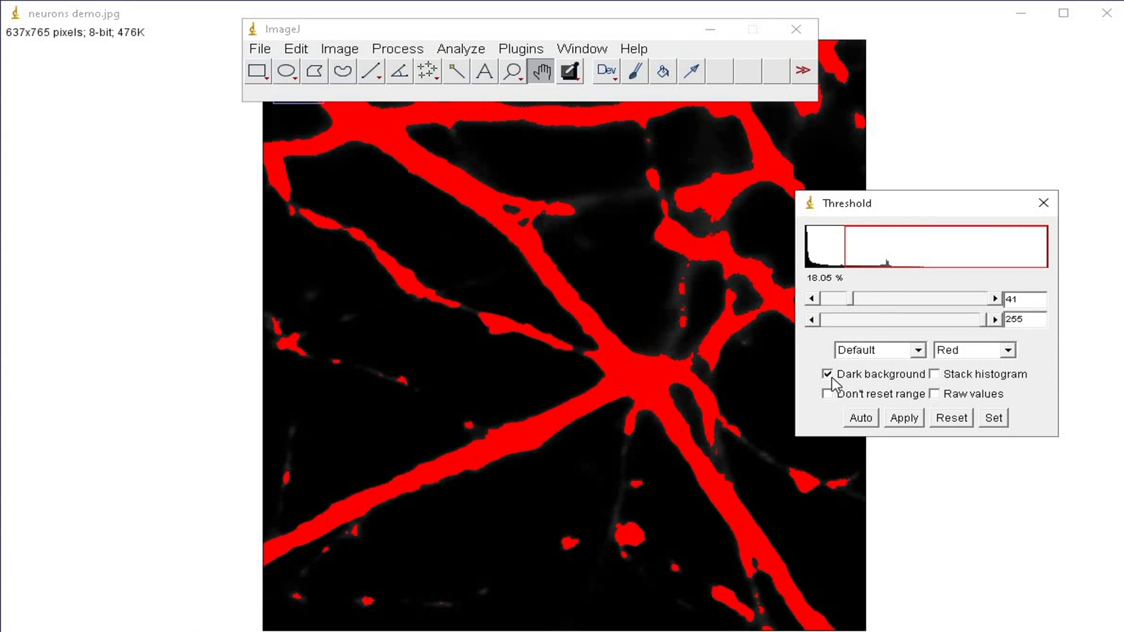
{"action": "left_click", "coordinate": [1008, 351]}
{"action": "left_click", "coordinate": [1009, 363]}
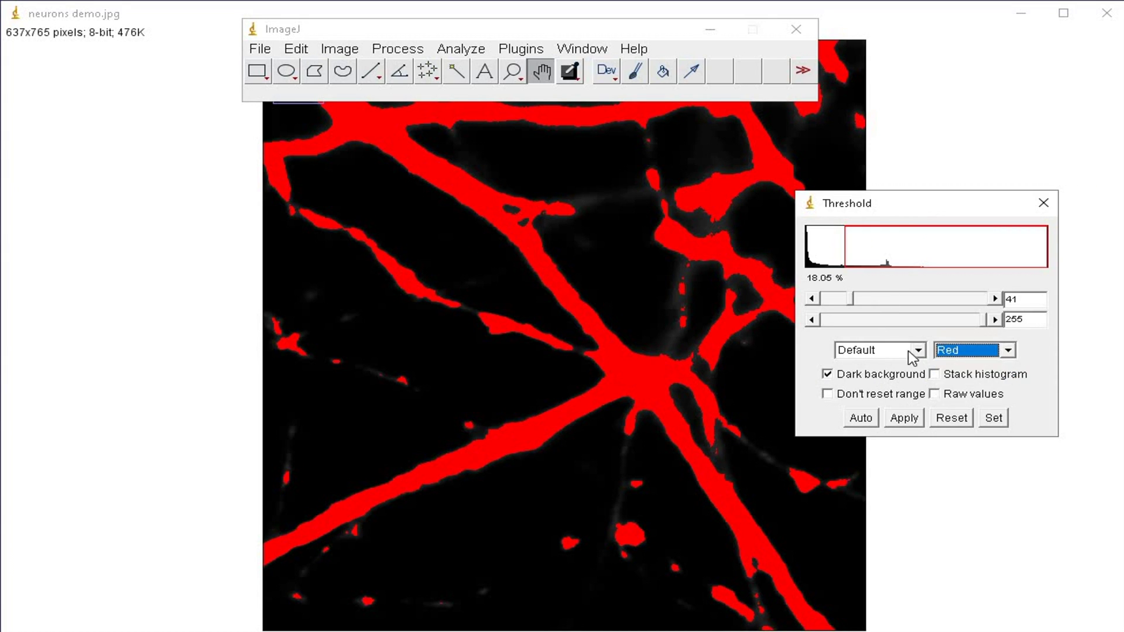
{"action": "left_click", "coordinate": [907, 353]}
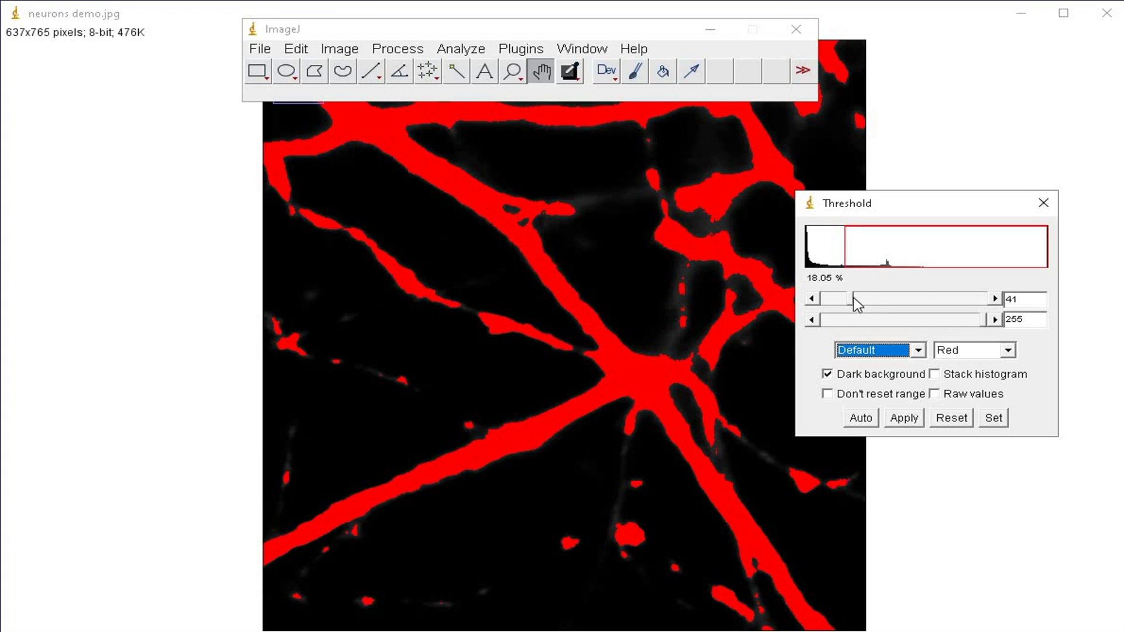
{"action": "left_click_drag", "start_coordinate": [856, 302], "coordinate": [836, 310]}
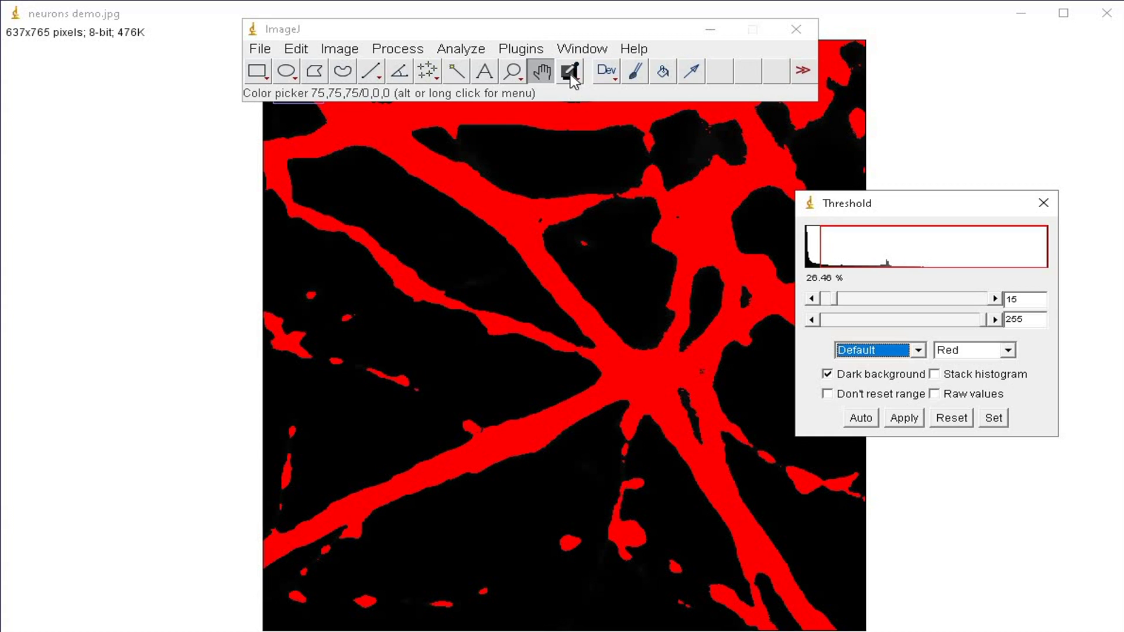
{"action": "left_click", "coordinate": [570, 73]}
{"action": "left_click", "coordinate": [515, 208]}
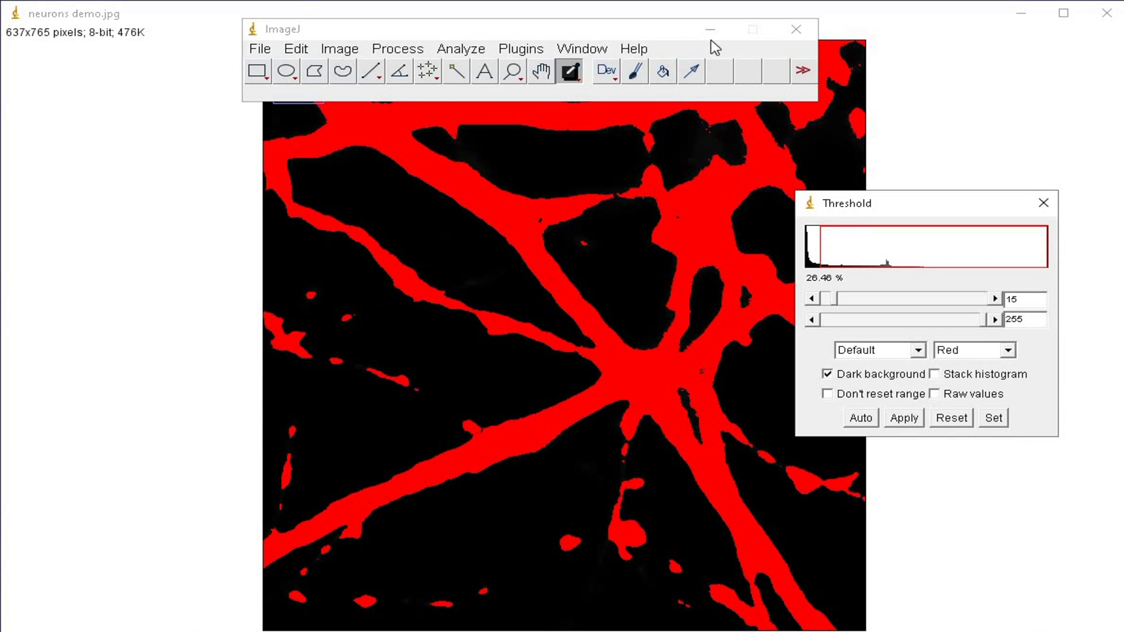
{"action": "left_click", "coordinate": [642, 82]}
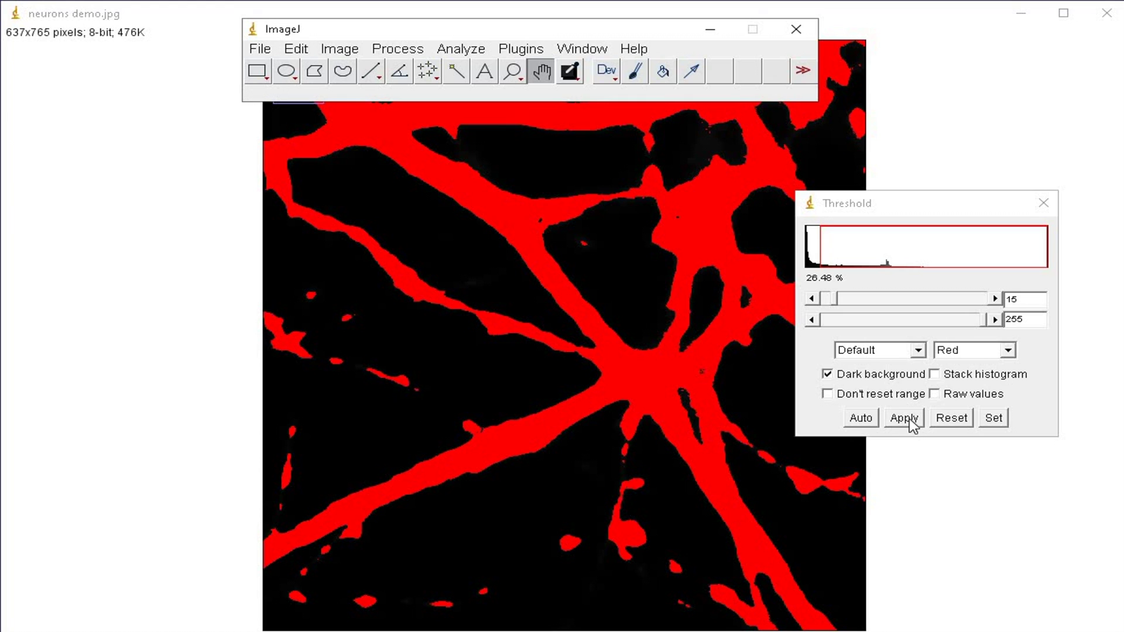
Apply the threshold, then close the Log and Threshold windows.
{"action": "left_click", "coordinate": [909, 419]}
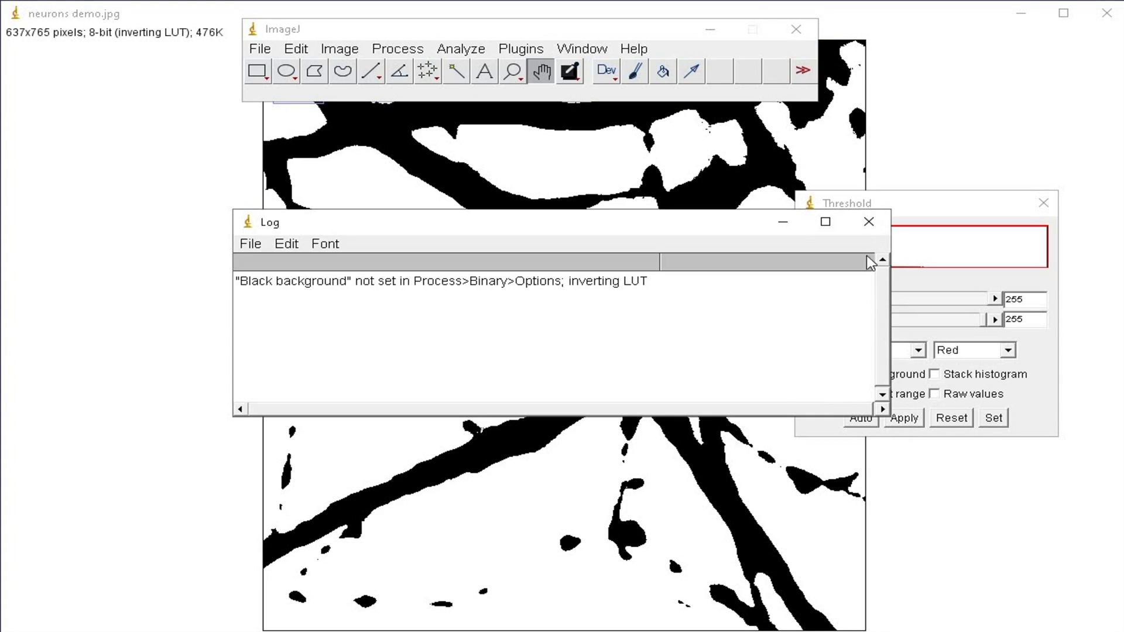
{"action": "left_click", "coordinate": [869, 222]}
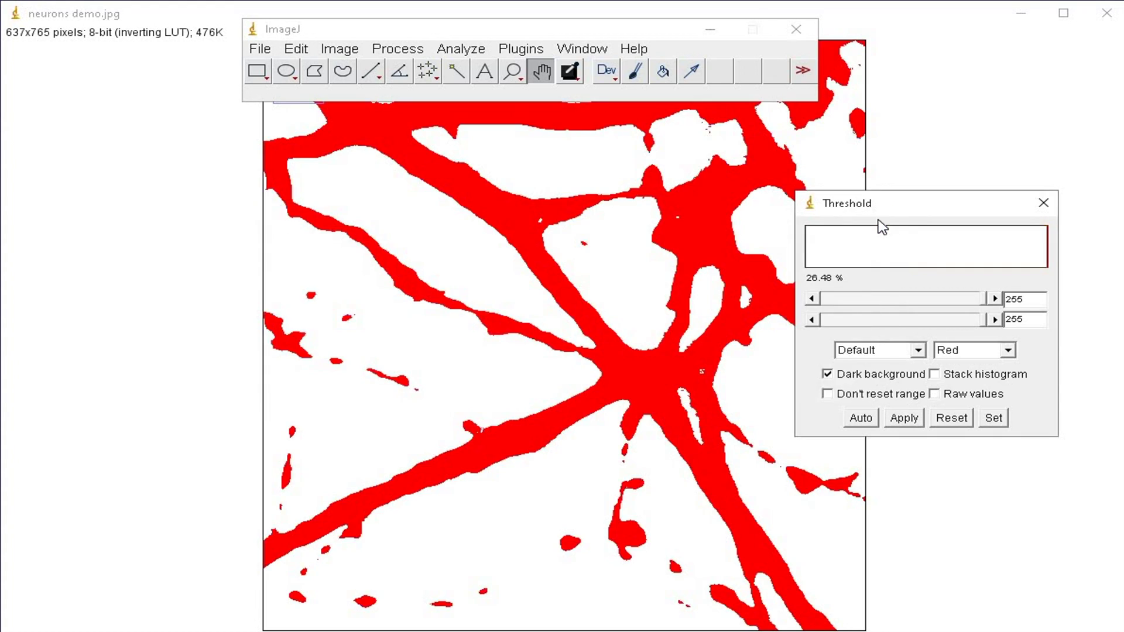
{"action": "left_click", "coordinate": [1045, 205]}
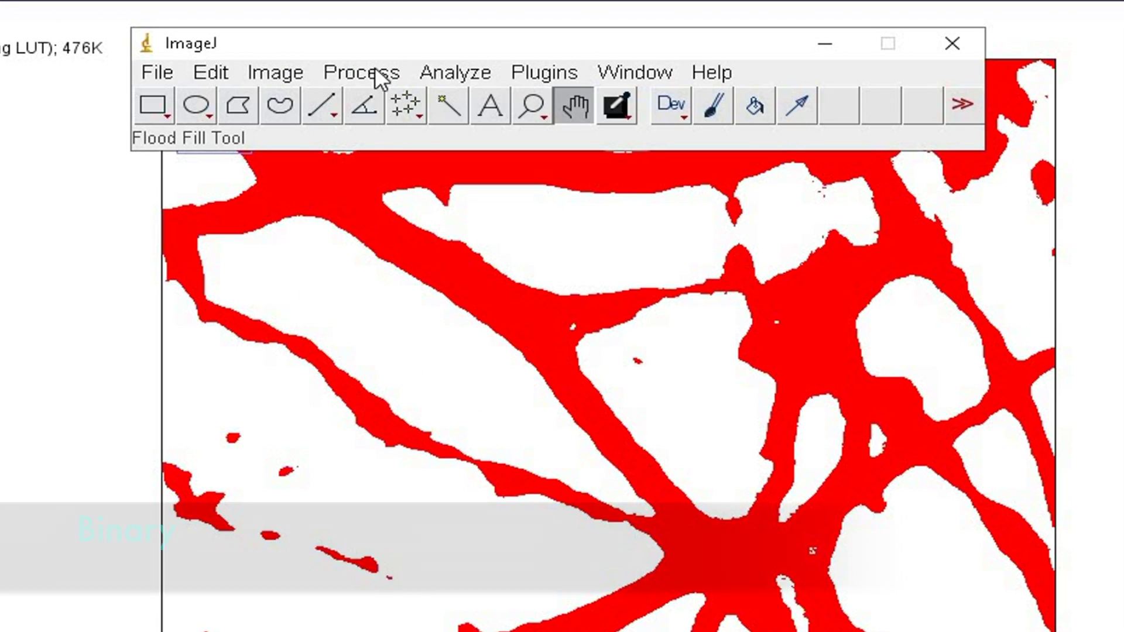
Run Make Binary to turn the neurites solid black on white.
{"action": "left_click", "coordinate": [405, 50]}
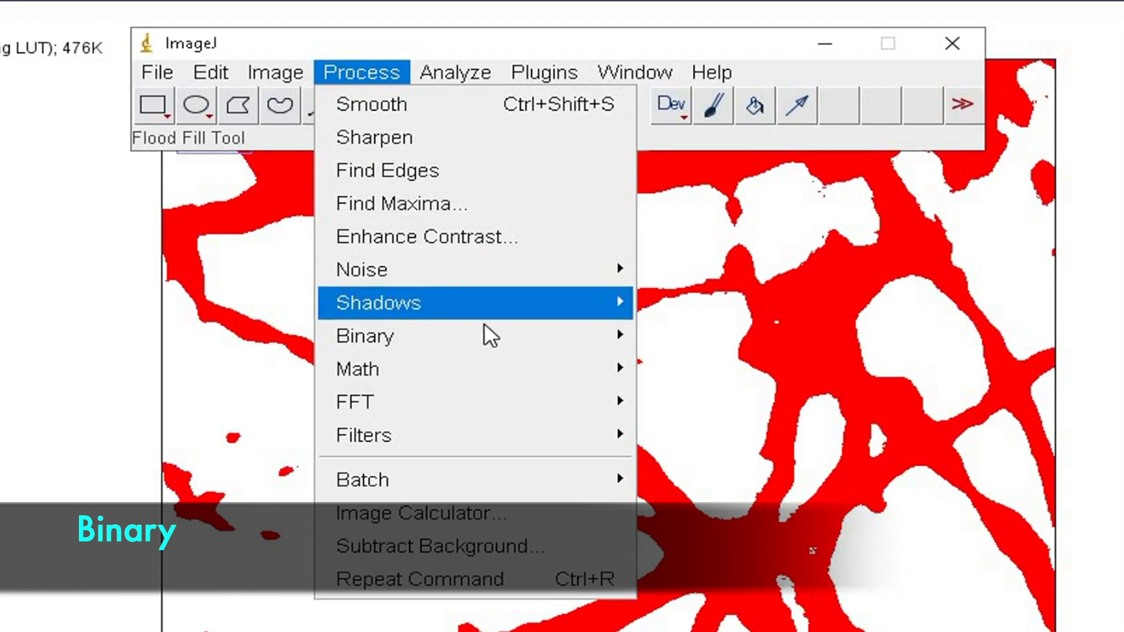
{"action": "mouse_move", "coordinate": [511, 335]}
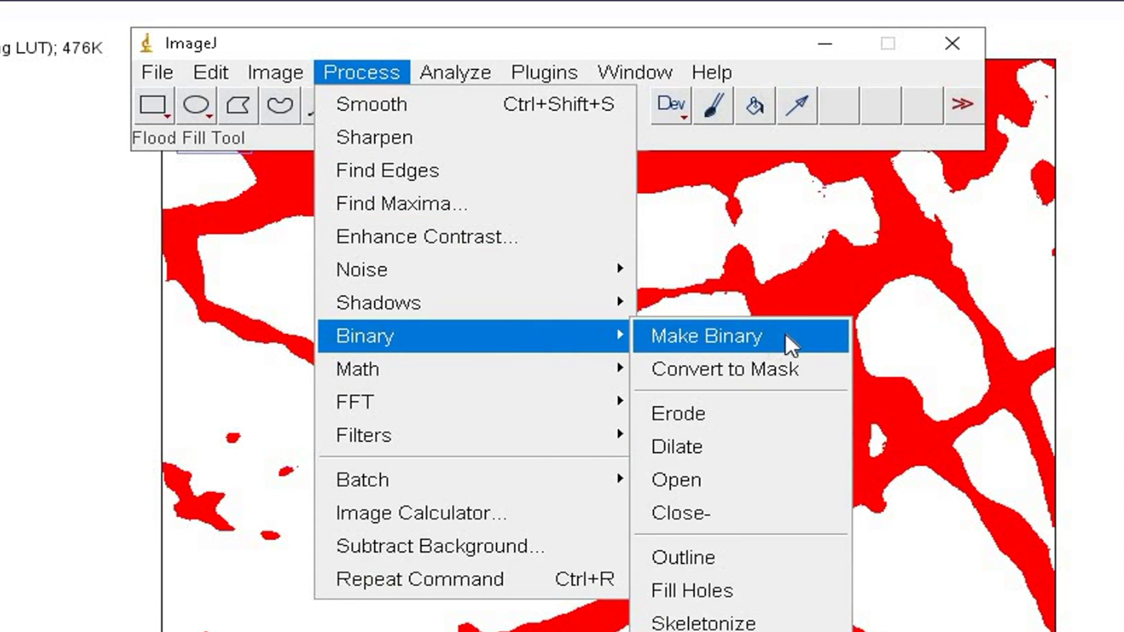
{"action": "left_click", "coordinate": [793, 332]}
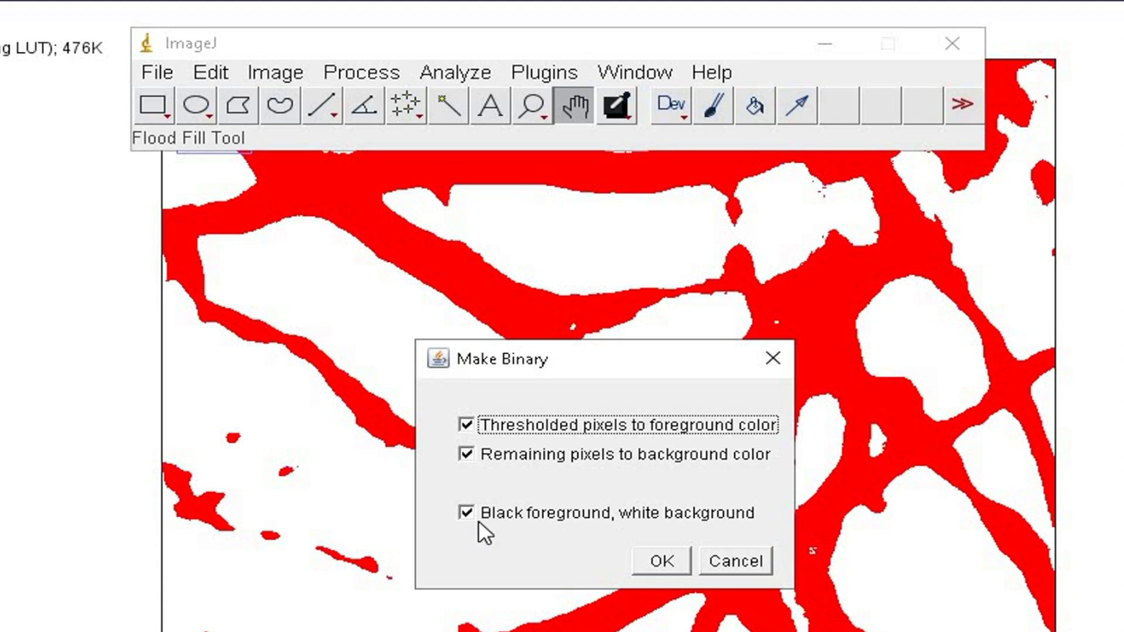
{"action": "left_click", "coordinate": [640, 563]}
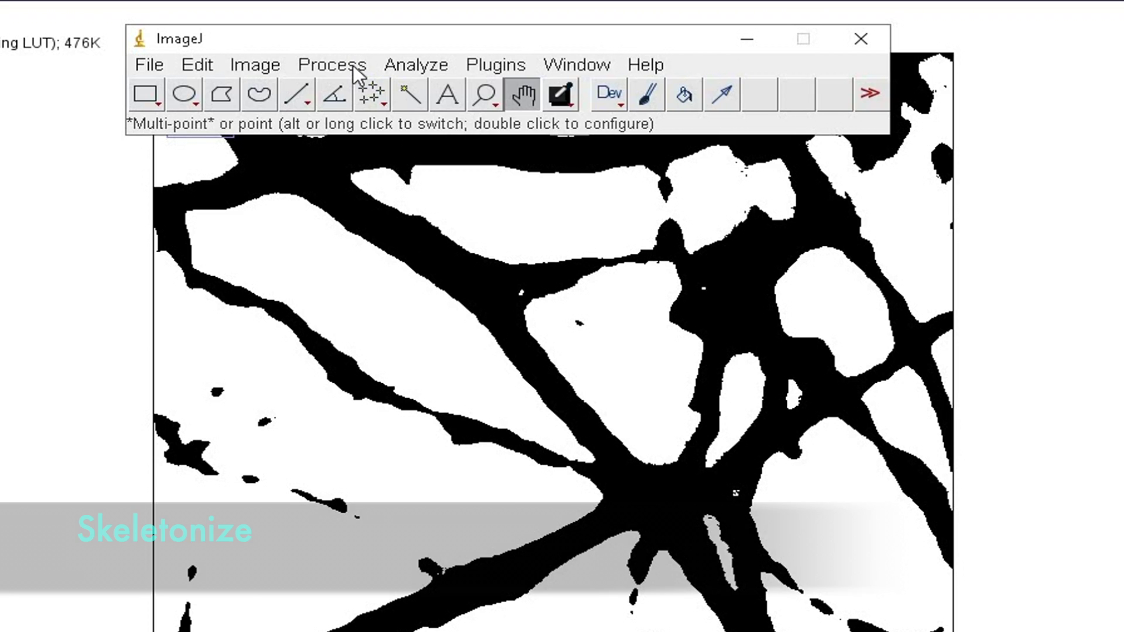
Skeletonize the binary neuron mask into single-pixel branching lines.
{"action": "left_click", "coordinate": [398, 48]}
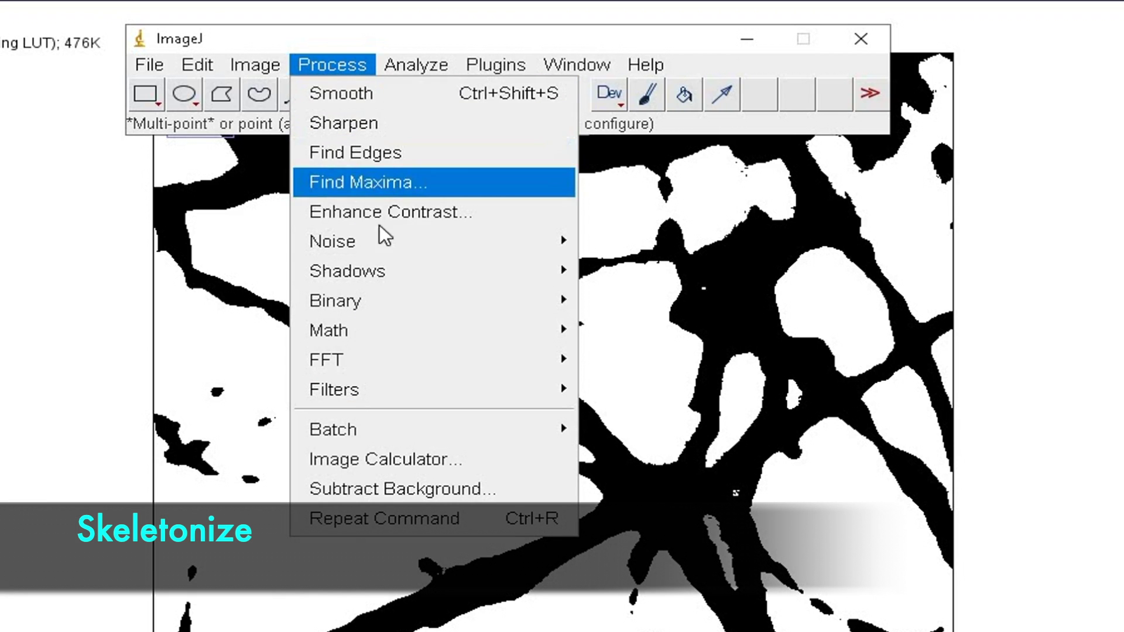
{"action": "mouse_move", "coordinate": [406, 301]}
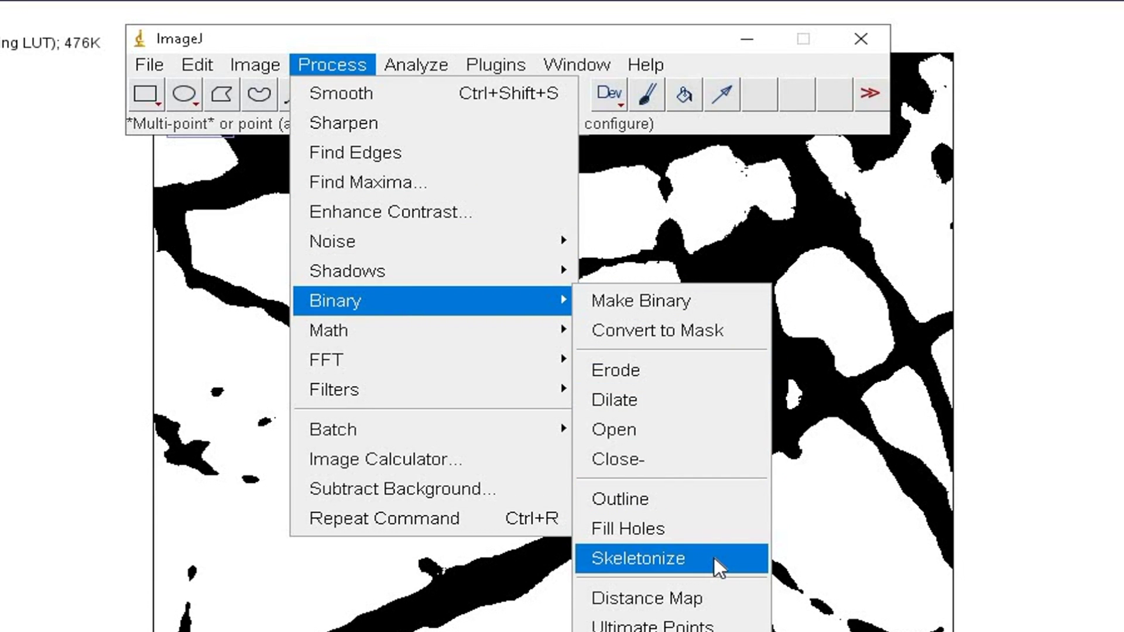
{"action": "left_click", "coordinate": [714, 557]}
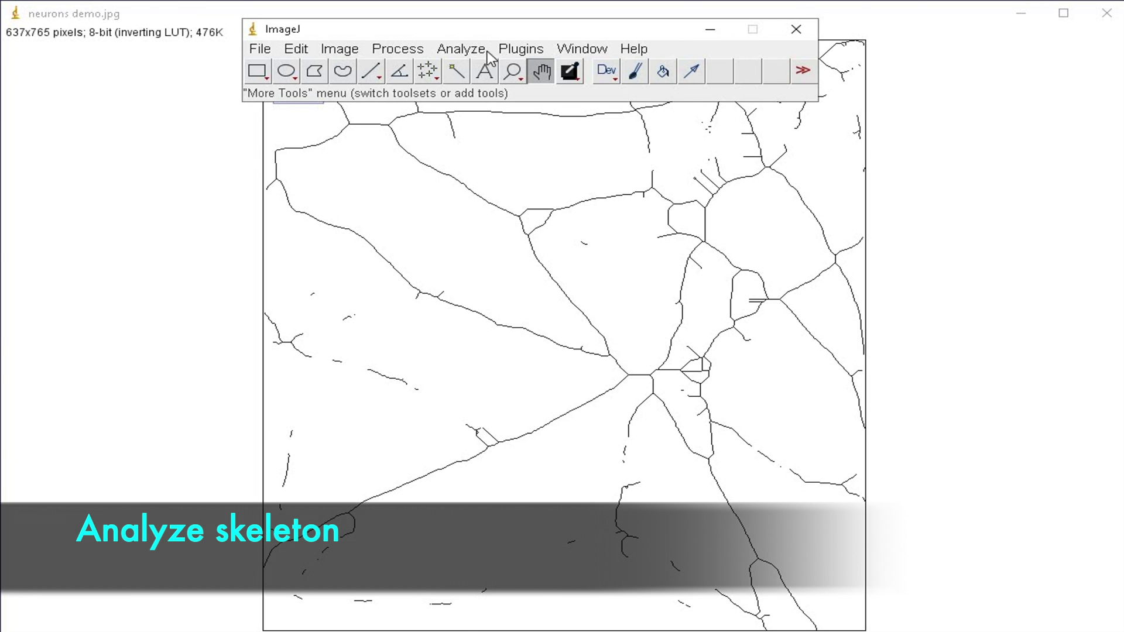
{"action": "left_click", "coordinate": [484, 50]}
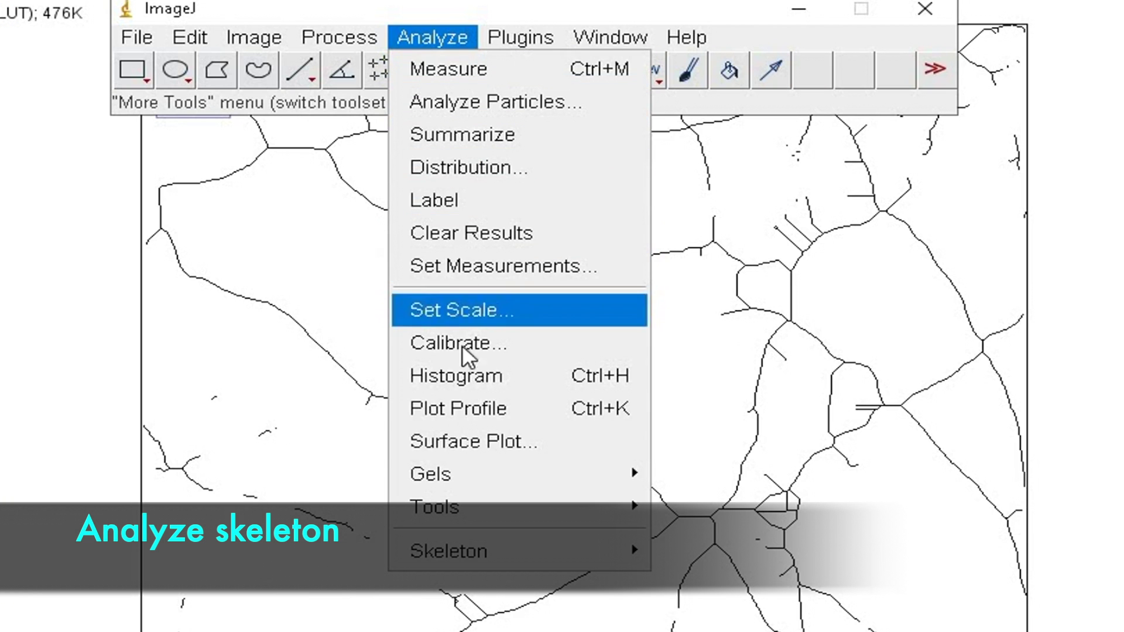
Run Analyze Skeleton (2D/3D) with Prune cycle method left at none.
{"action": "mouse_move", "coordinate": [481, 553]}
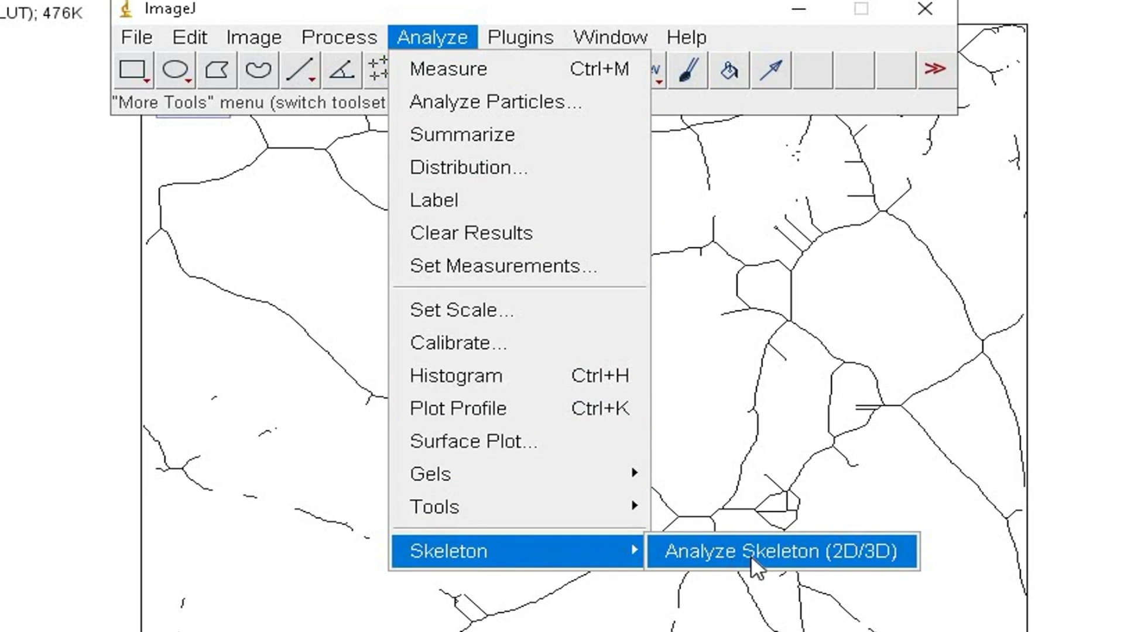
{"action": "left_click", "coordinate": [907, 549]}
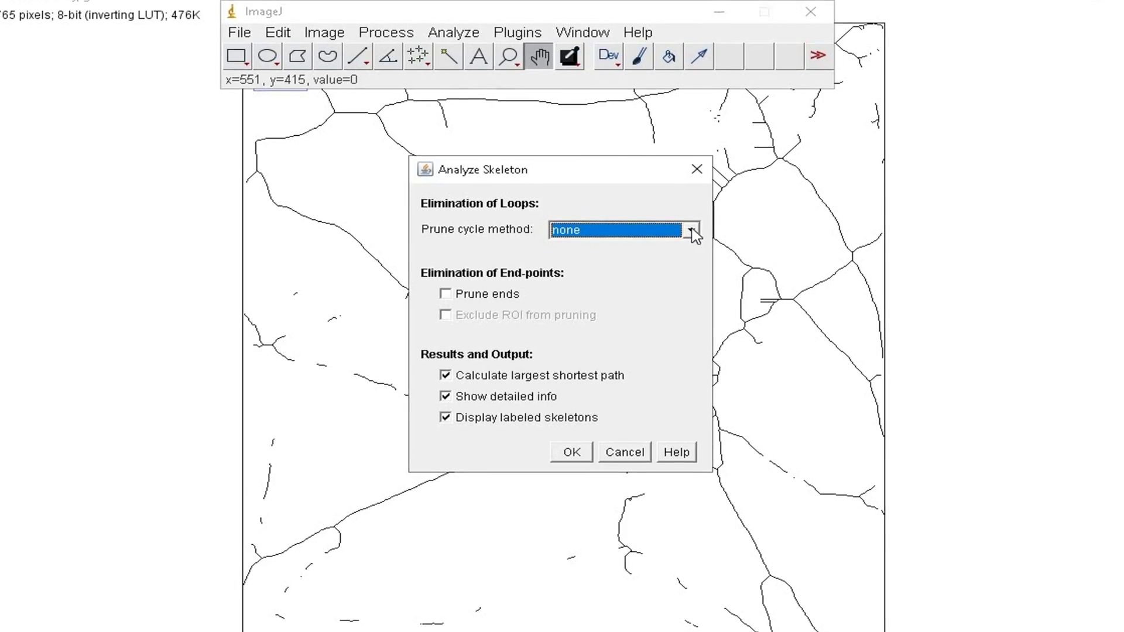
{"action": "left_click", "coordinate": [686, 234]}
{"action": "left_click", "coordinate": [585, 247]}
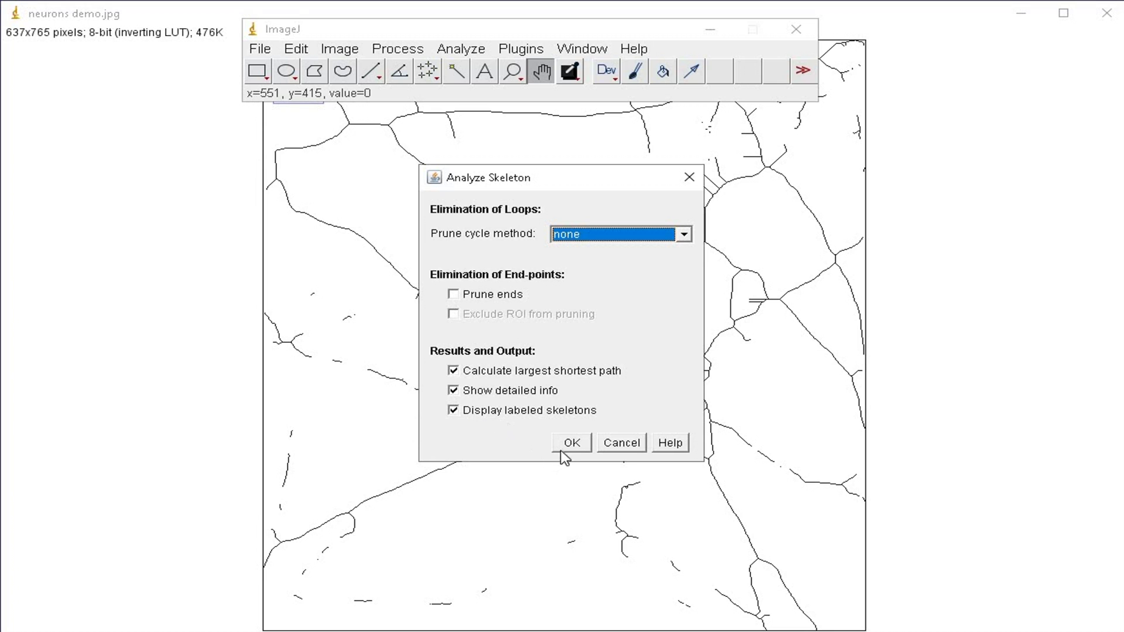
{"action": "left_click", "coordinate": [577, 442]}
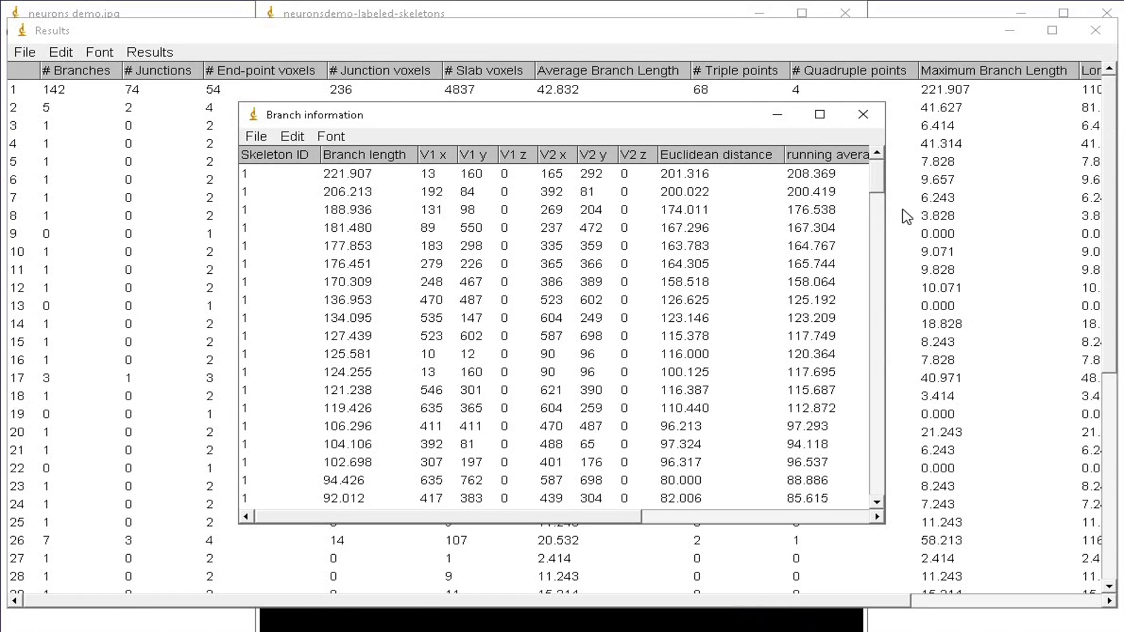
Minimize the Results and Branch information tables to reveal the Tagged skeleton image.
{"action": "left_click", "coordinate": [783, 120]}
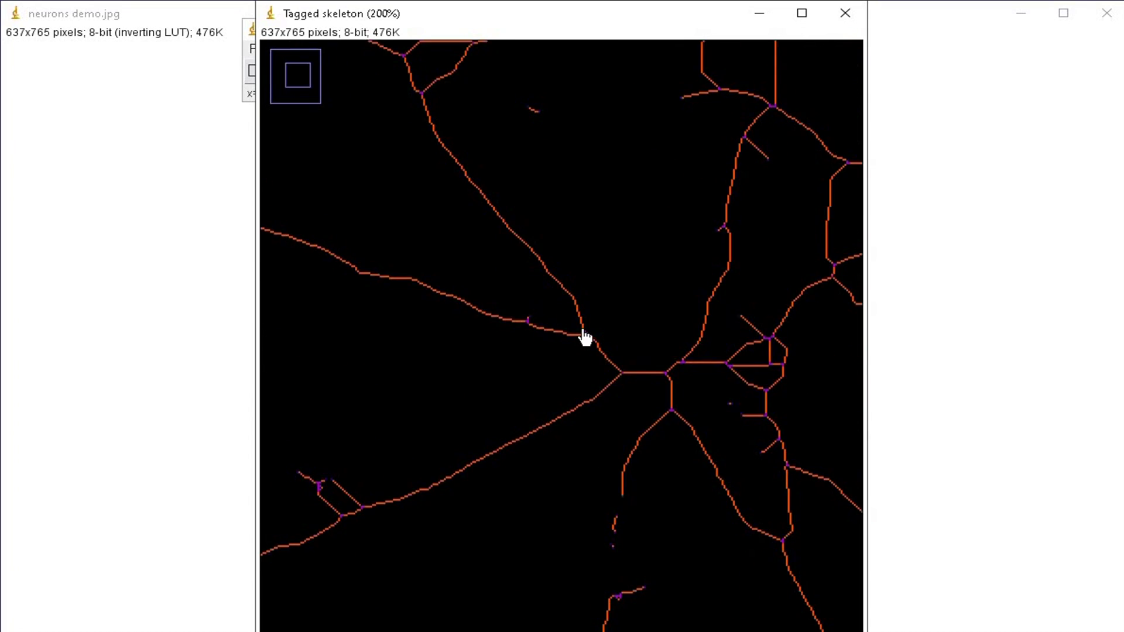
Zoom into the Tagged skeleton's orange branches, then zoom back out.
{"action": "scroll", "coordinate": [587, 337], "scroll_direction": "up", "scroll_amount": 5}
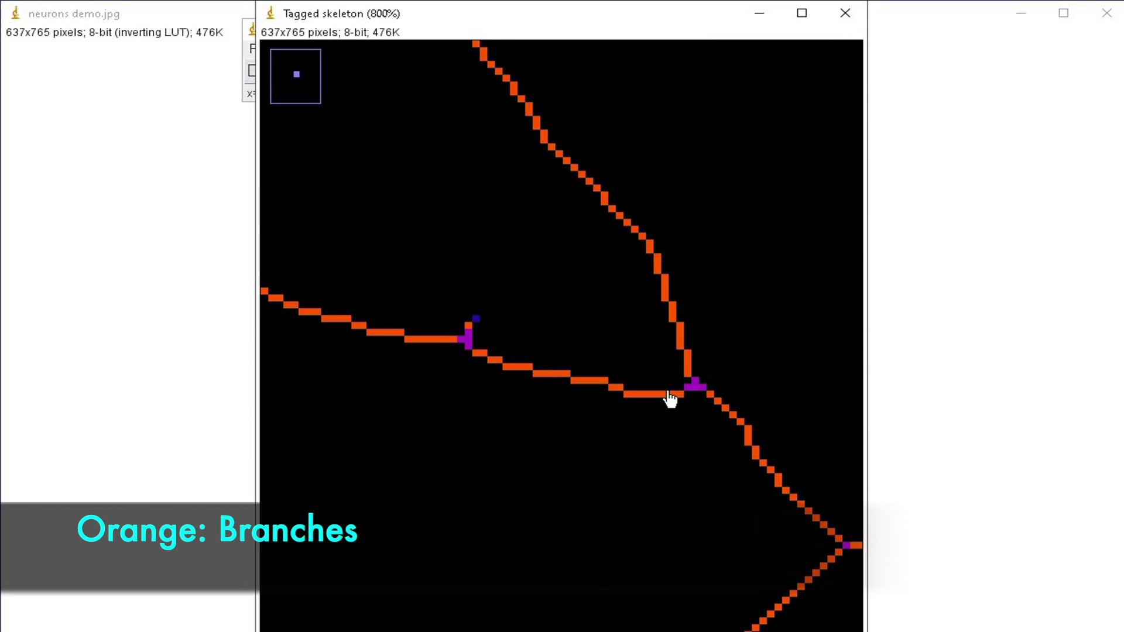
{"action": "scroll", "coordinate": [670, 399], "scroll_direction": "up", "scroll_amount": 2}
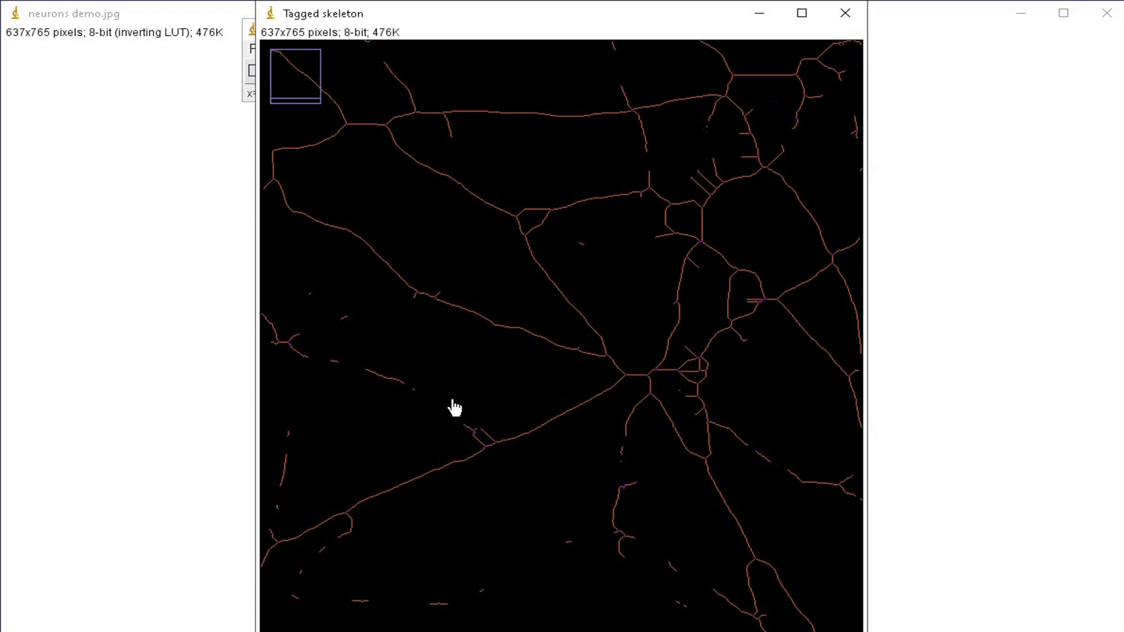
{"action": "scroll", "coordinate": [454, 404], "scroll_direction": "down", "scroll_amount": 2}
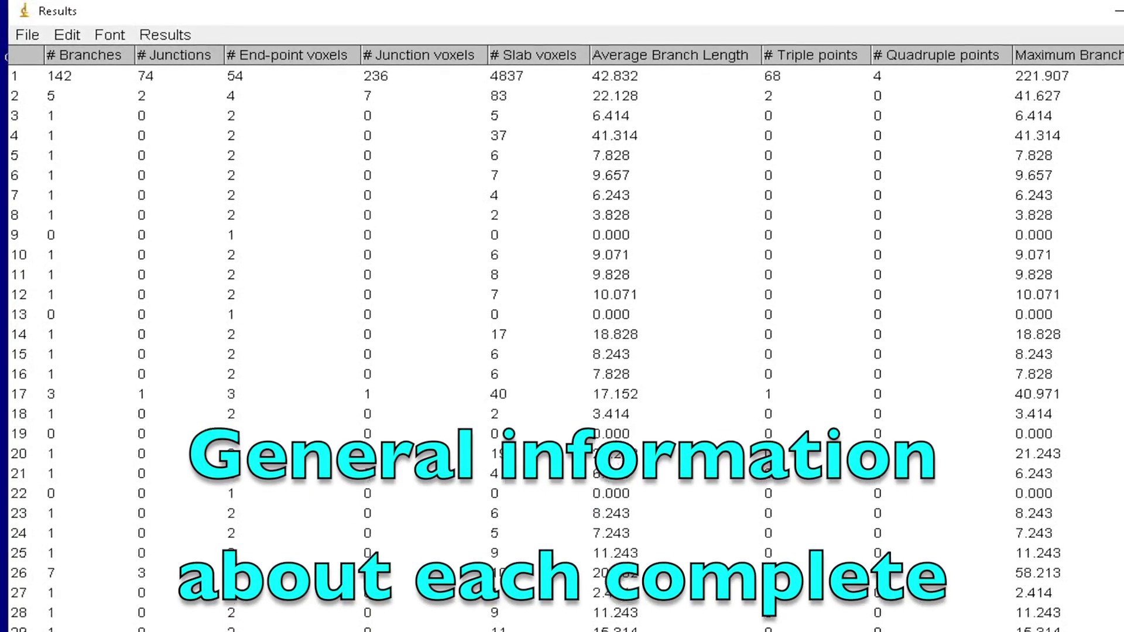
Select the first skeleton's Results row and scroll across its measurement columns.
{"action": "scroll", "coordinate": [562, 340], "scroll_direction": "down", "scroll_amount": 6}
{"action": "scroll", "coordinate": [562, 340], "scroll_direction": "up", "scroll_amount": 6}
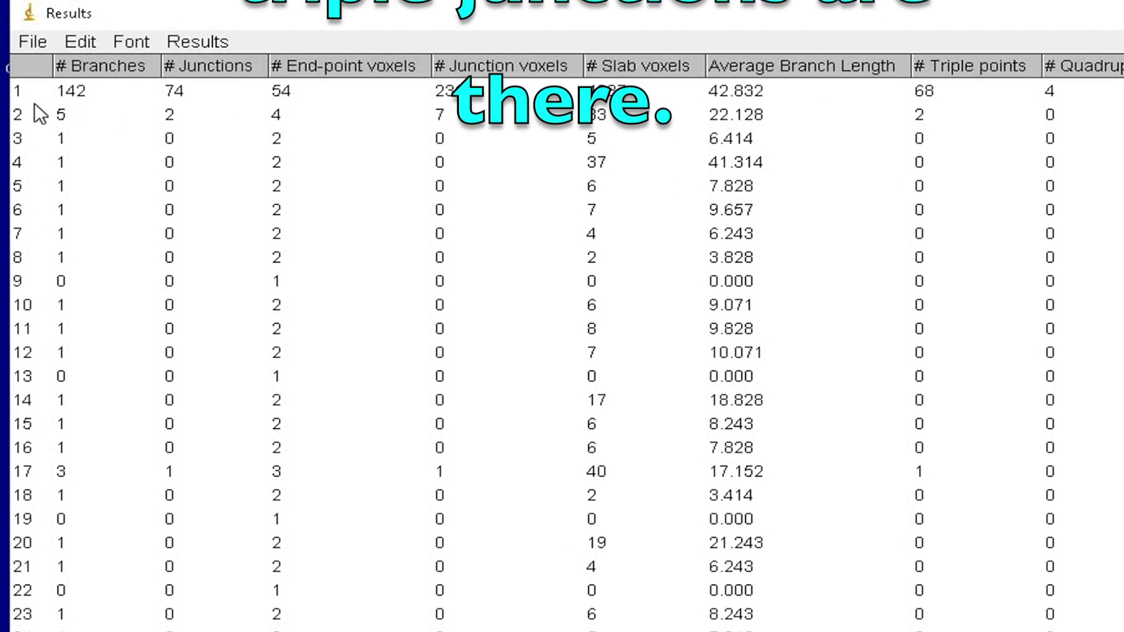
{"action": "left_click", "coordinate": [75, 94]}
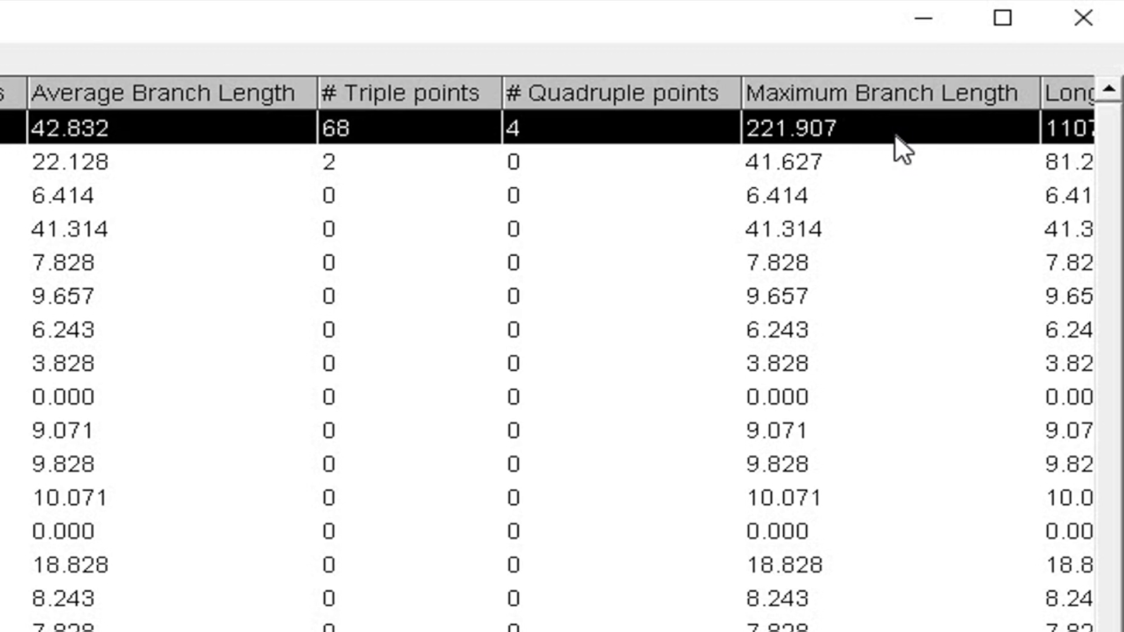
{"action": "scroll", "coordinate": [896, 143], "scroll_direction": "right", "scroll_amount": 5}
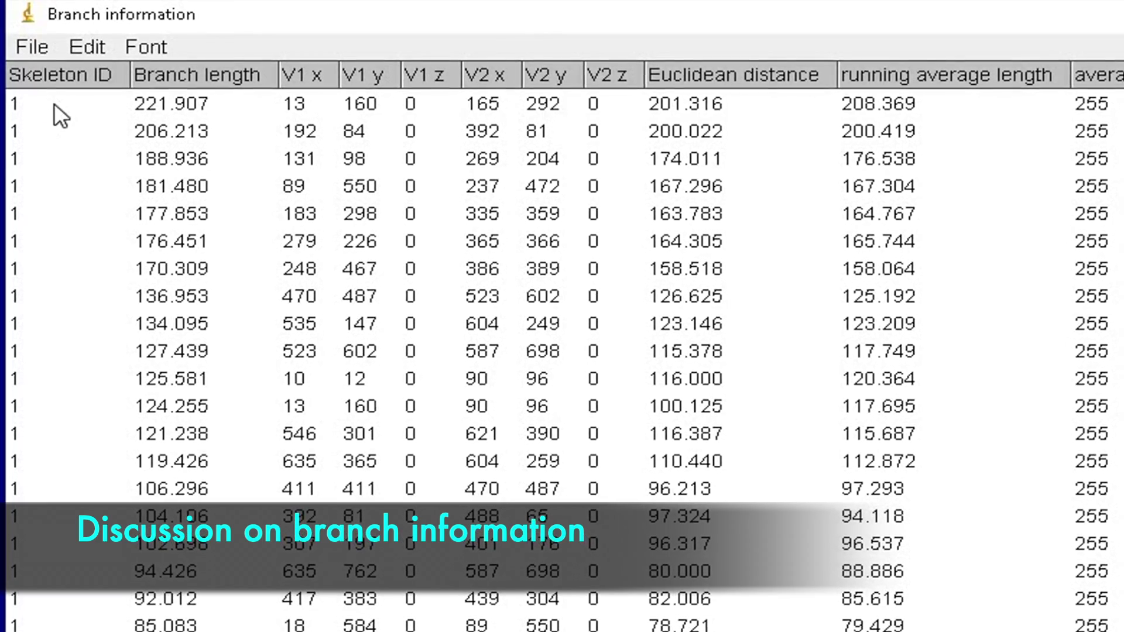
Select the 221.907-length branch and widen the Tagged skeleton window beside neurons demo-1.jpg.
{"action": "left_click", "coordinate": [54, 104]}
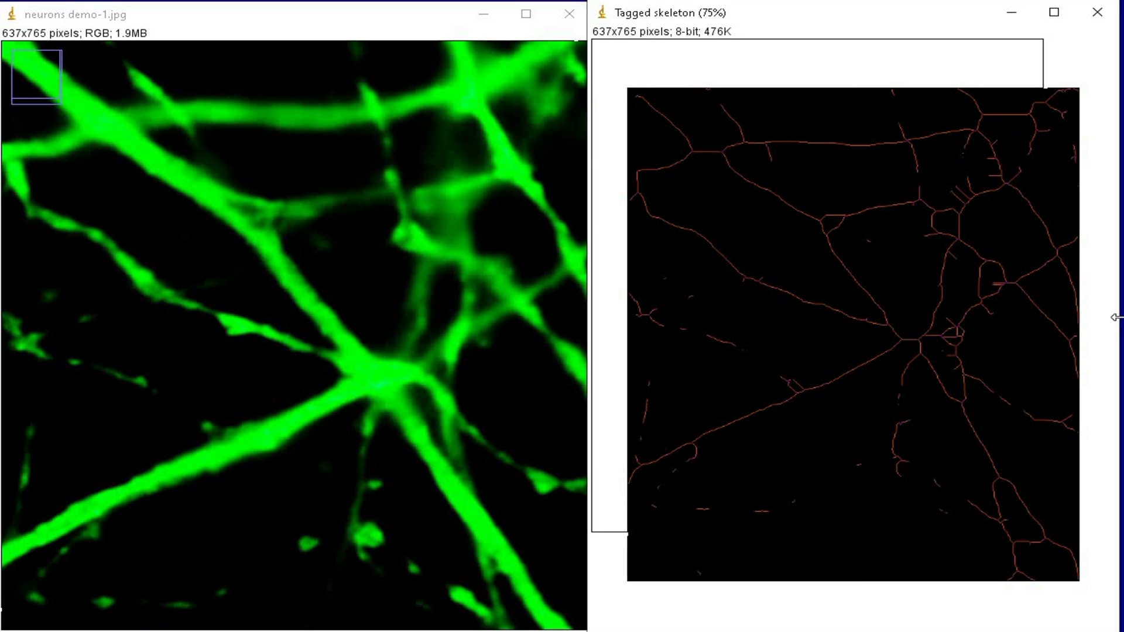
{"action": "left_click_drag", "start_coordinate": [1115, 317], "coordinate": [1122, 317]}
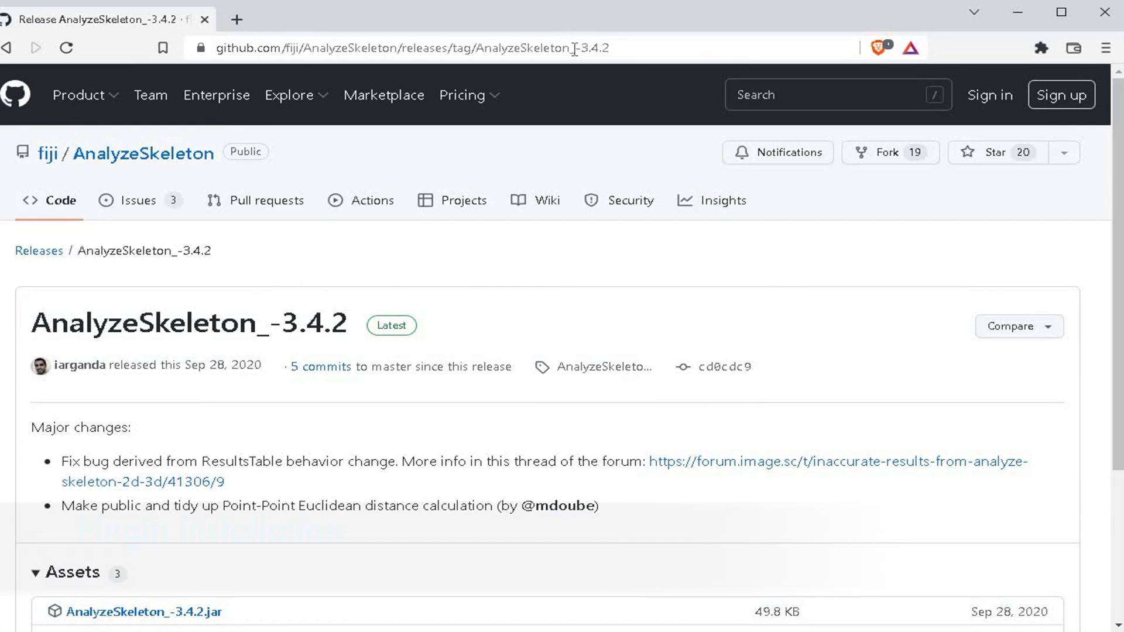
Select the address bar on the AnalyzeSkeleton_-3.4.2 GitHub release page.
{"action": "left_click", "coordinate": [658, 46]}
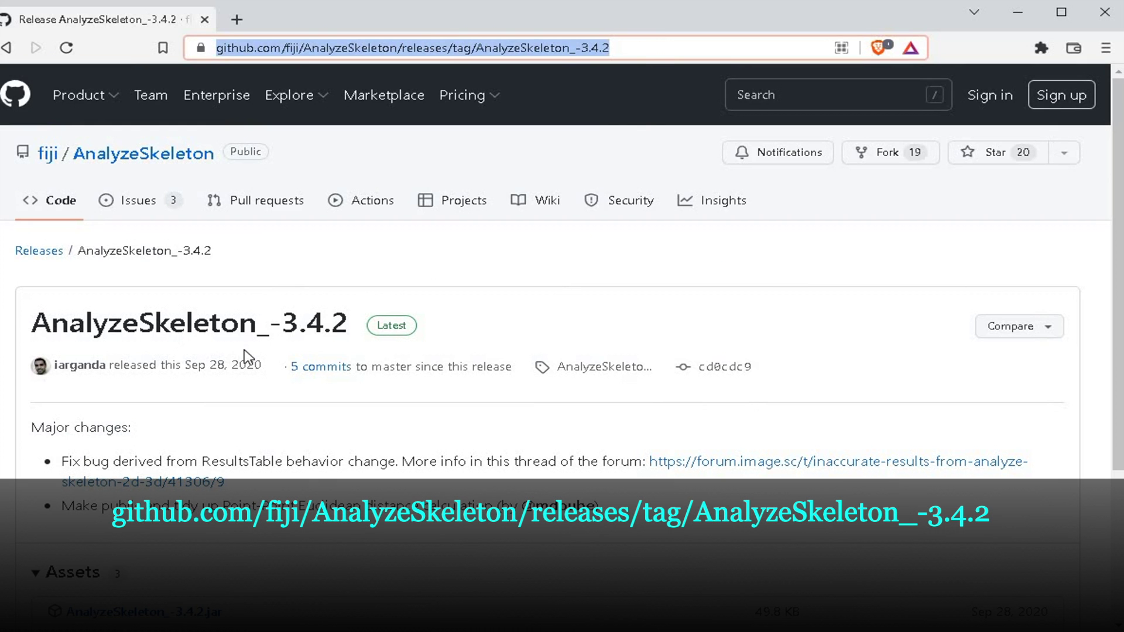
Save AnalyzeSkeleton_-3.4.2.jar from the GitHub release Assets to the Desktop.
{"action": "scroll", "coordinate": [342, 358], "scroll_direction": "down", "scroll_amount": 3}
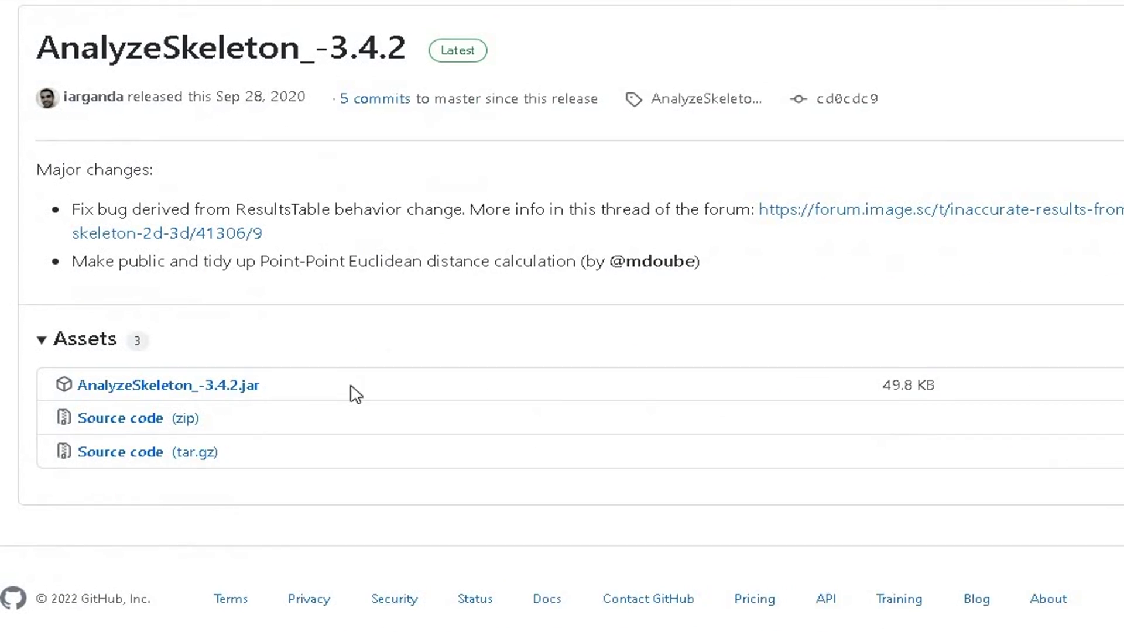
{"action": "left_click", "coordinate": [409, 340]}
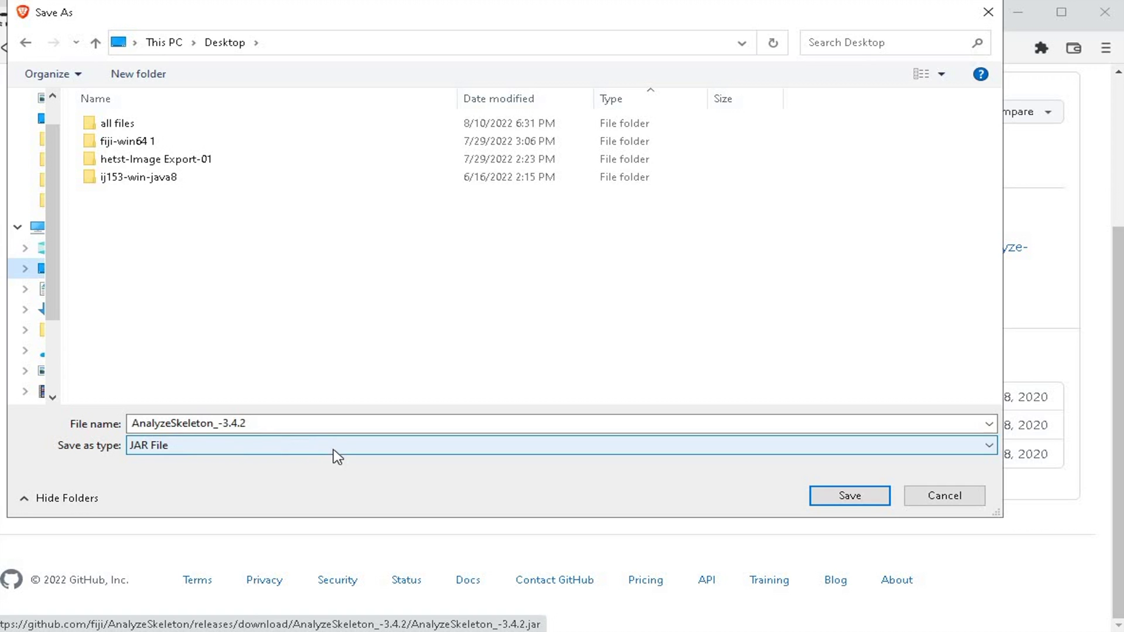
{"action": "left_click", "coordinate": [869, 501]}
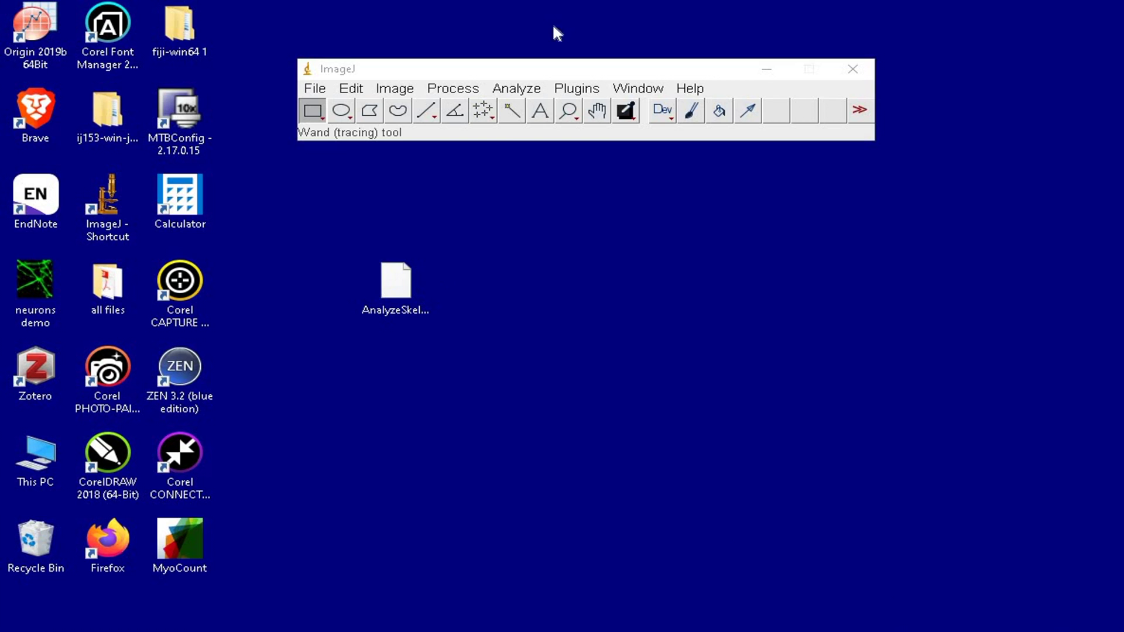
Install AnalyzeSkeleton_-3.4.2.jar into ImageJ's plugins folder via Plugins > Install.
{"action": "left_click", "coordinate": [585, 88]}
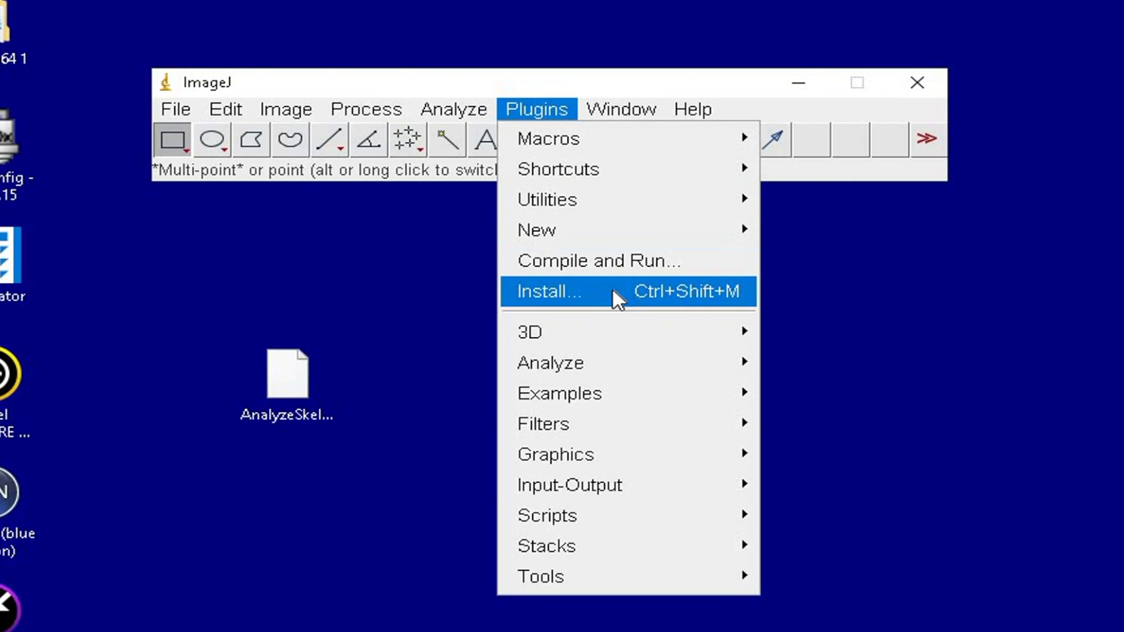
{"action": "left_click", "coordinate": [612, 289]}
{"action": "left_click", "coordinate": [366, 260]}
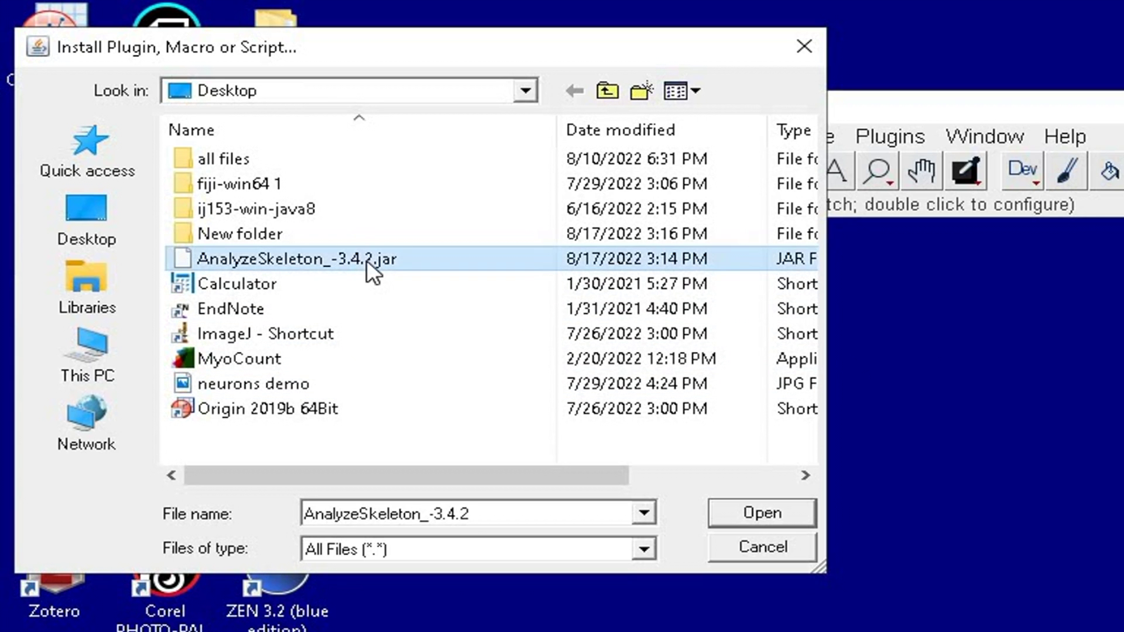
{"action": "left_click", "coordinate": [753, 515]}
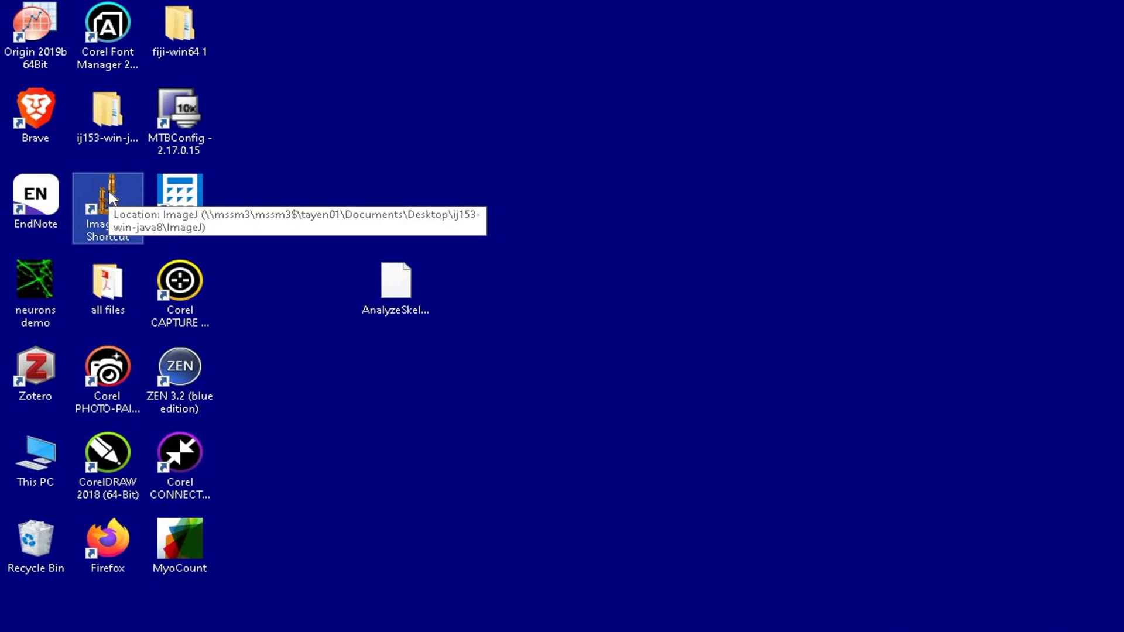
Relaunch ImageJ and confirm Analyze > Skeleton now offers Analyze Skeleton (2D/3D).
{"action": "double_click", "coordinate": [111, 199]}
{"action": "left_click_drag", "start_coordinate": [529, 280], "coordinate": [632, 43]}
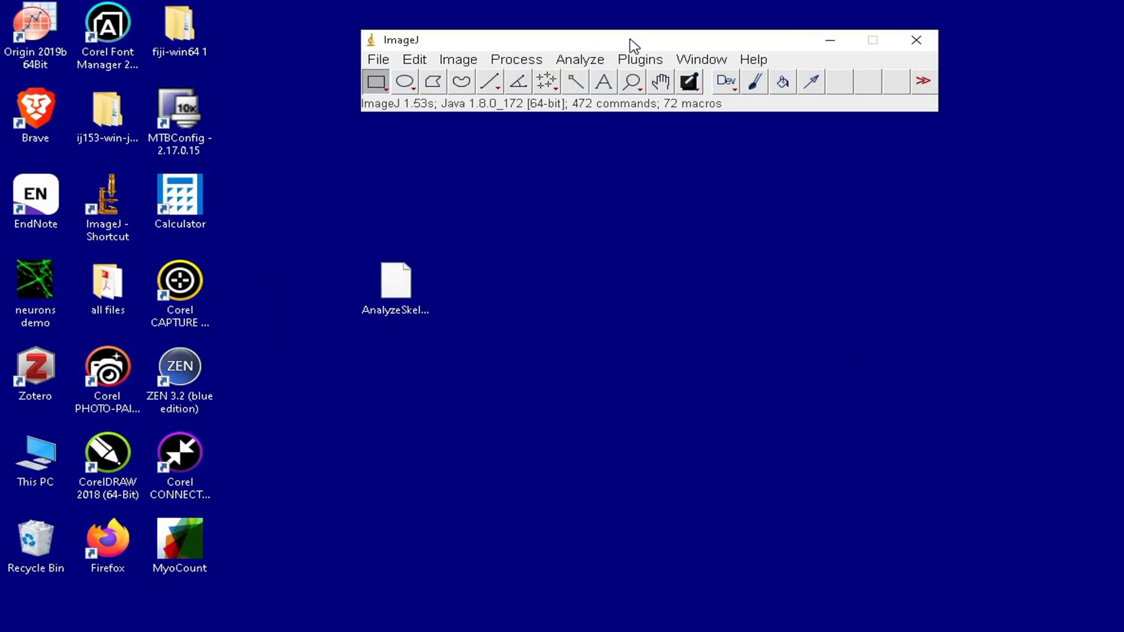
{"action": "left_click", "coordinate": [596, 61]}
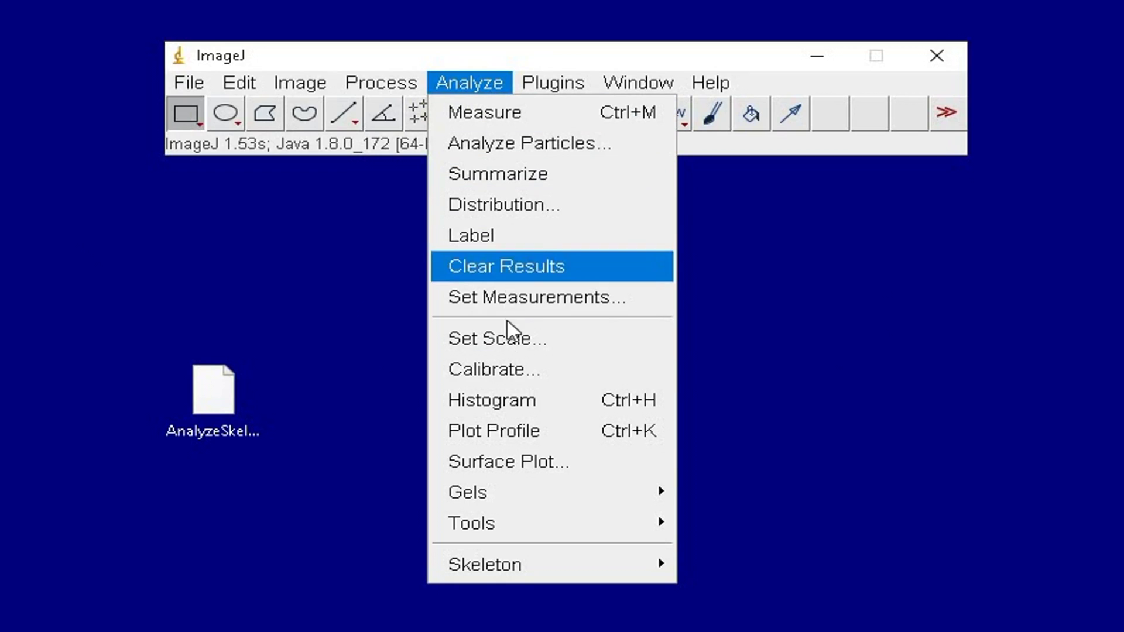
{"action": "mouse_move", "coordinate": [564, 563]}
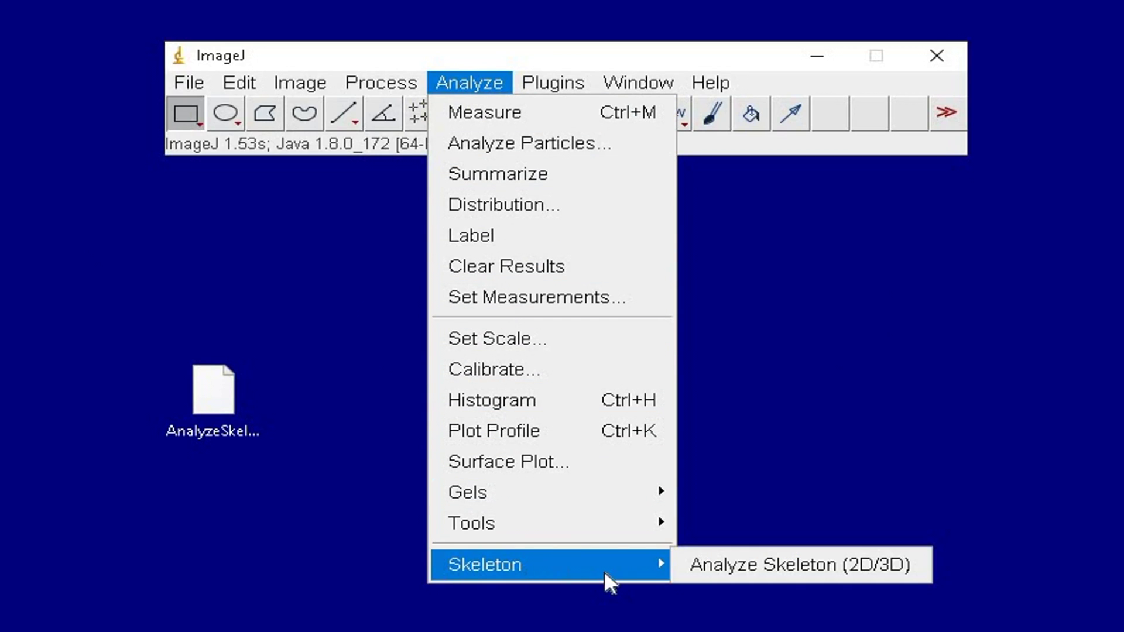